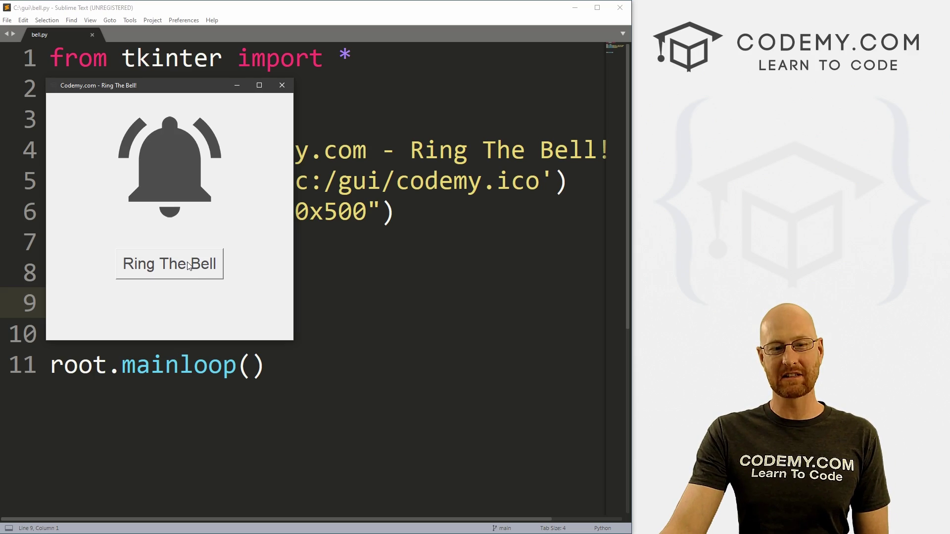
Ring the bell twice from the running Ring The Bell demo window
{"action": "left_click", "coordinate": [188, 267]}
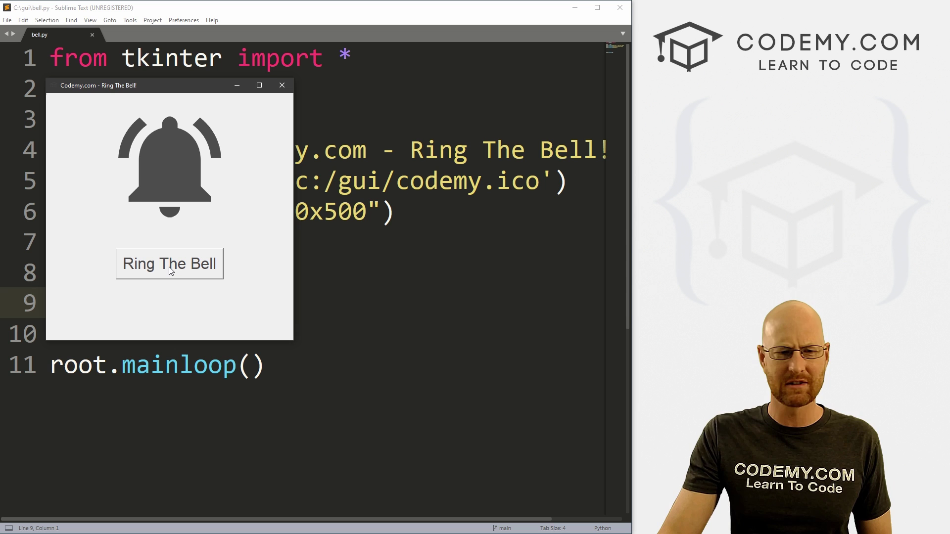
{"action": "left_click", "coordinate": [170, 272]}
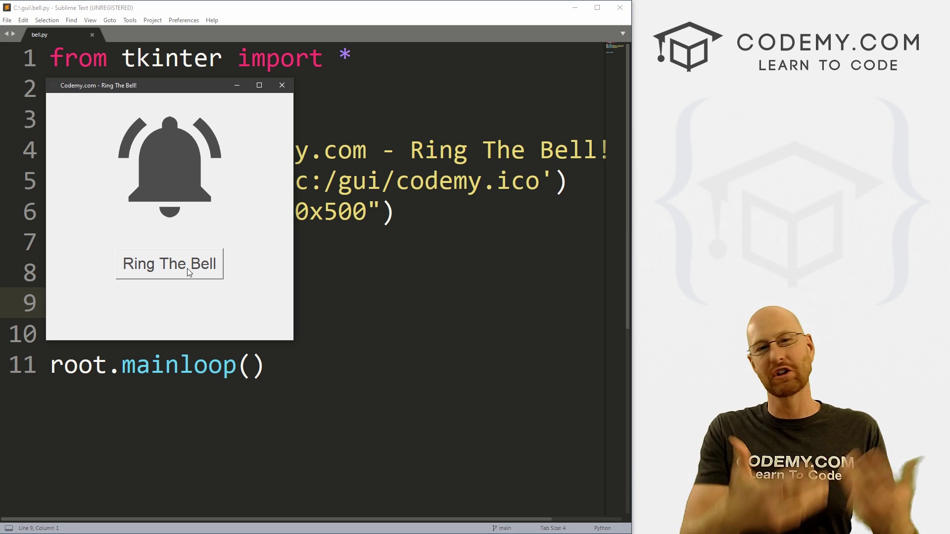
{"action": "left_click", "coordinate": [291, 86]}
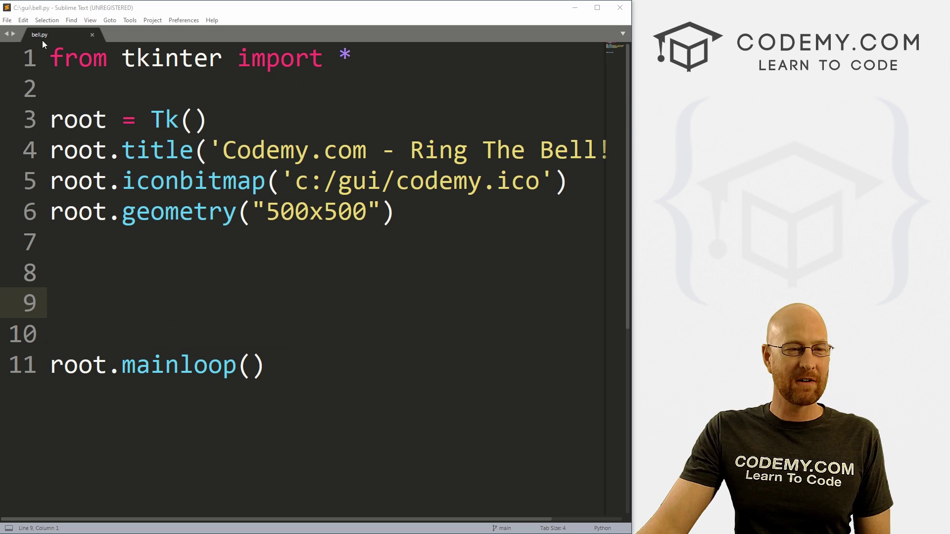
{"action": "left_click_drag", "start_coordinate": [266, 365], "coordinate": [64, 75]}
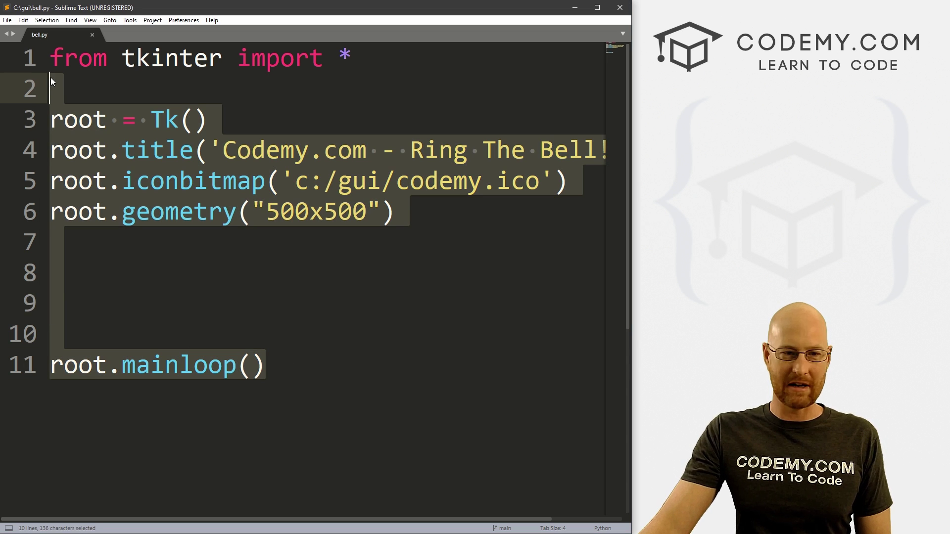
{"action": "left_click", "coordinate": [275, 93]}
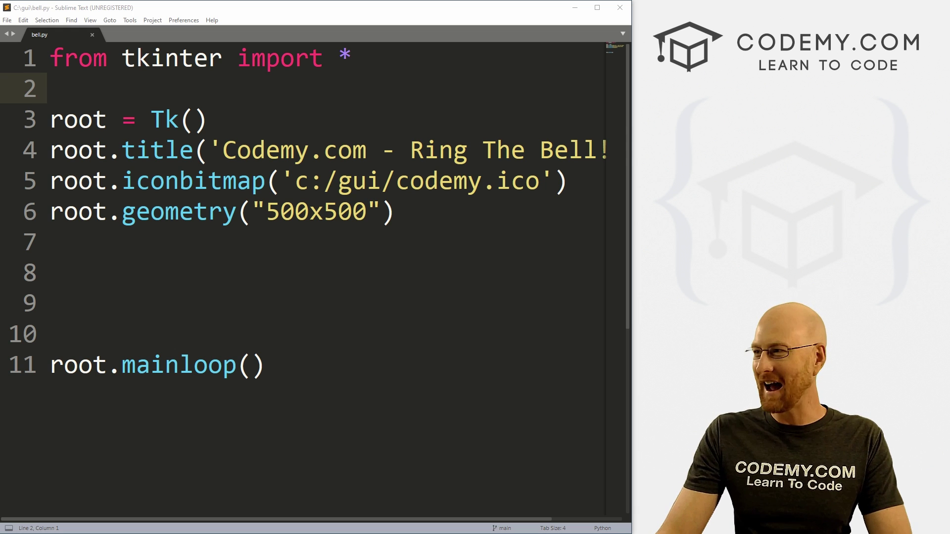
Type bell = PhotoImage(file="images/bell.png") on line 8, fixing the extension typo
{"action": "left_click", "coordinate": [100, 281]}
{"action": "type", "text": "bell = P"}
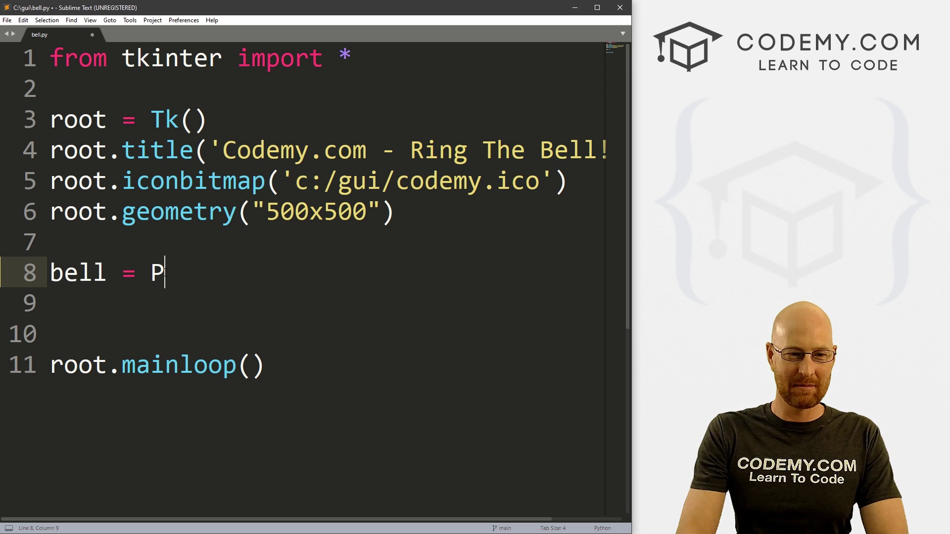
{"action": "type", "text": "ho"}
{"action": "type", "text": "Image(file=\""}
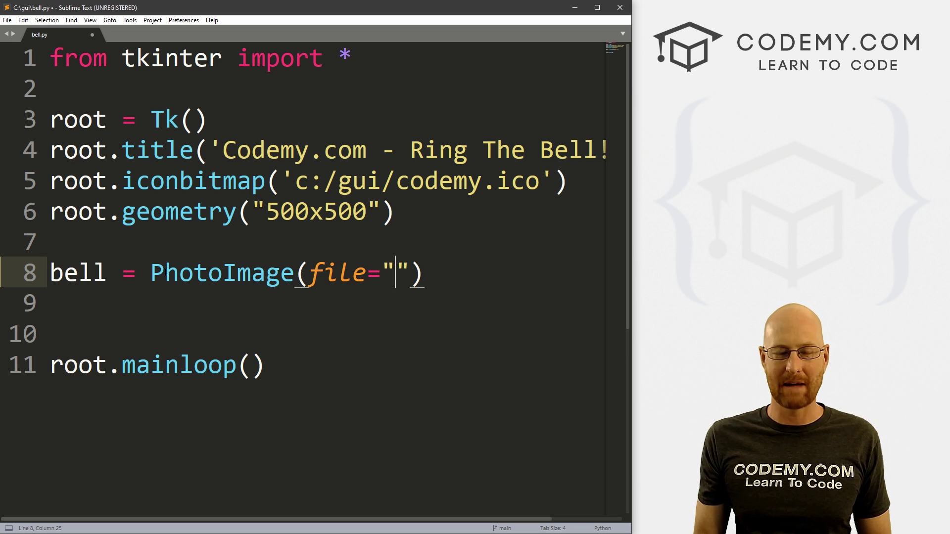
{"action": "type", "text": "images/bell.pnmg"}
{"action": "key", "text": "BackSpace"}
{"action": "key", "text": "BackSpace"}
{"action": "type", "text": "g"}
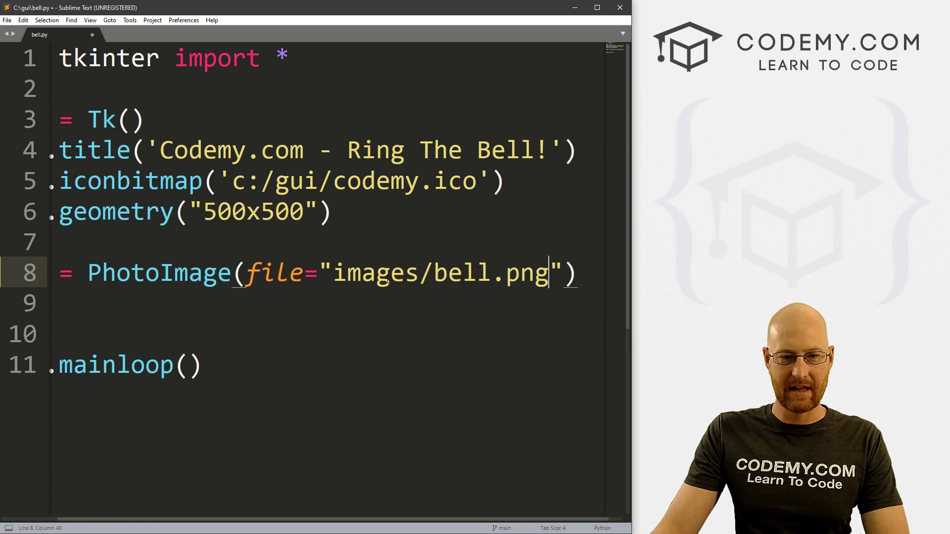
{"action": "left_click_drag", "start_coordinate": [333, 273], "coordinate": [397, 278]}
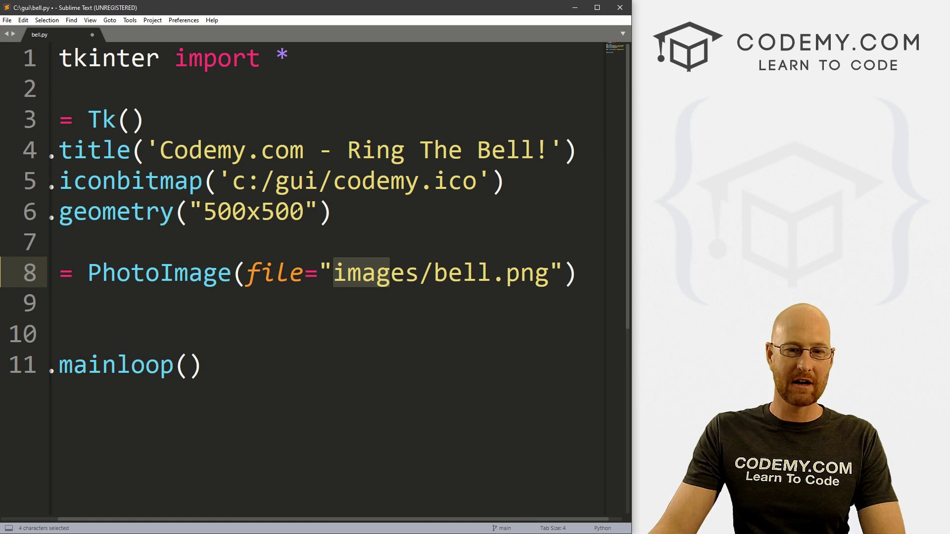
{"action": "left_click_drag", "start_coordinate": [118, 90], "coordinate": [315, 233]}
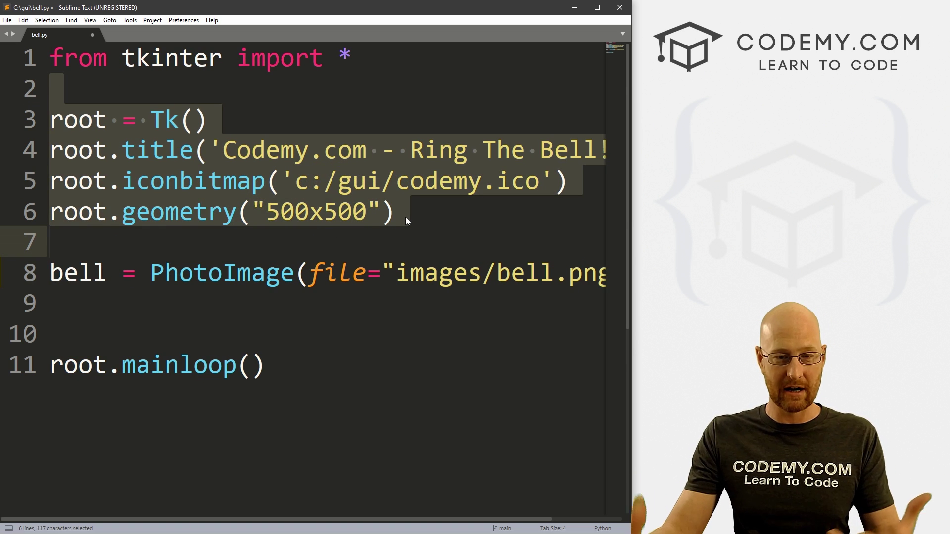
{"action": "left_click_drag", "start_coordinate": [482, 276], "coordinate": [473, 281]}
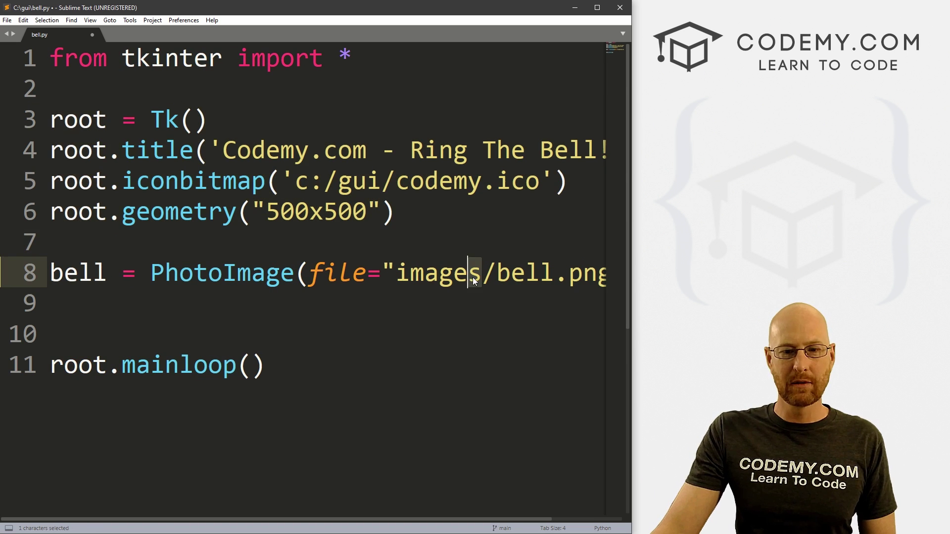
{"action": "left_click", "coordinate": [396, 273]}
Review the PhotoImage call and images/bell.png path on line 8
{"action": "left_click_drag", "start_coordinate": [151, 273], "coordinate": [310, 274]}
{"action": "left_click_drag", "start_coordinate": [567, 273], "coordinate": [585, 277]}
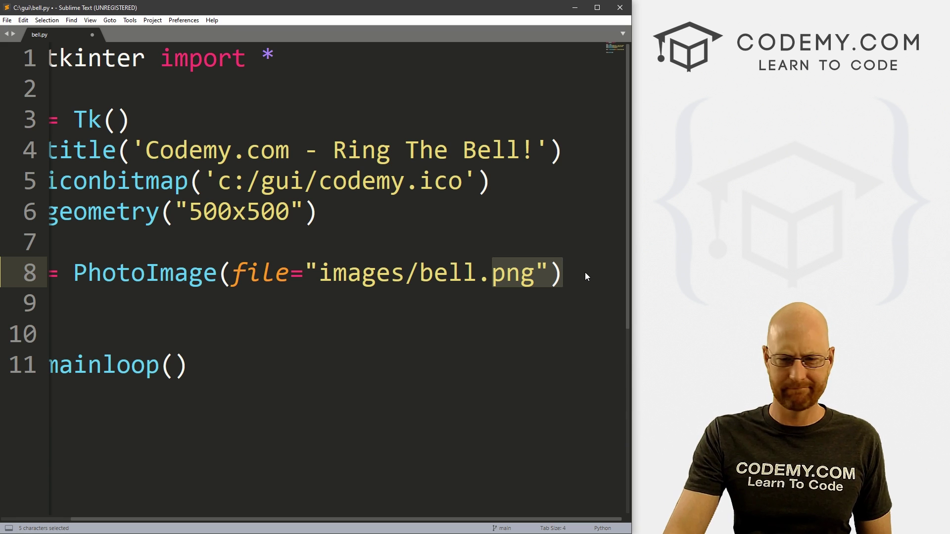
{"action": "key", "text": "Home"}
{"action": "key", "text": "Down"}
{"action": "key", "text": "Down"}
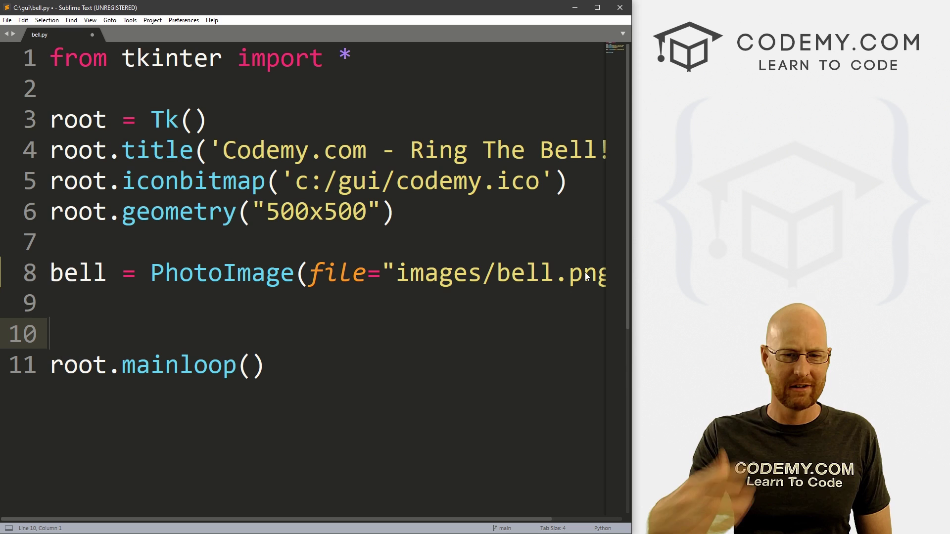
{"action": "left_click", "coordinate": [163, 288]}
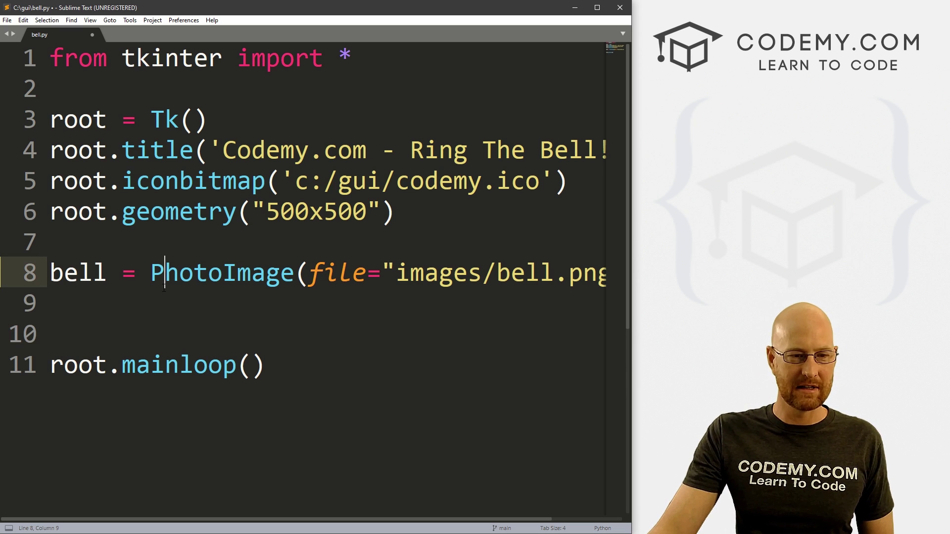
{"action": "left_click_drag", "start_coordinate": [208, 273], "coordinate": [556, 268]}
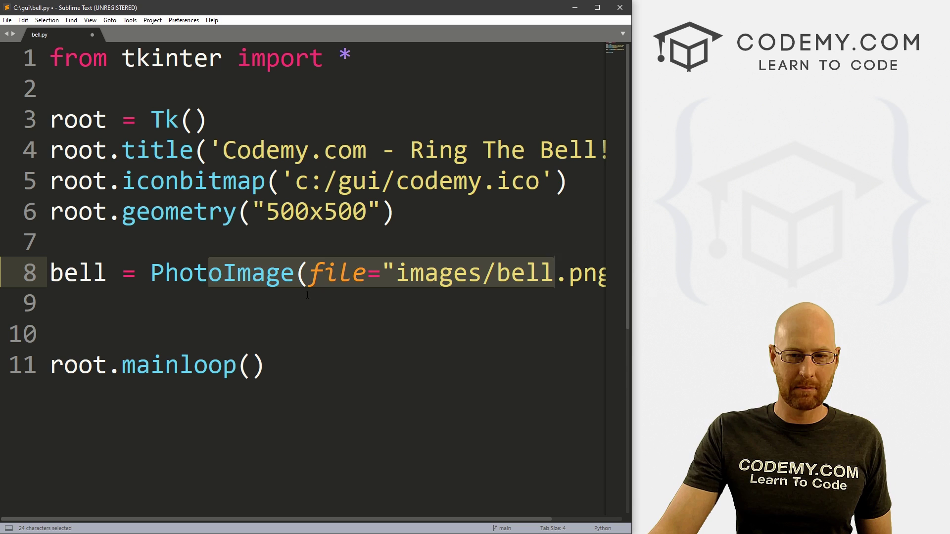
{"action": "key", "text": "Left"}
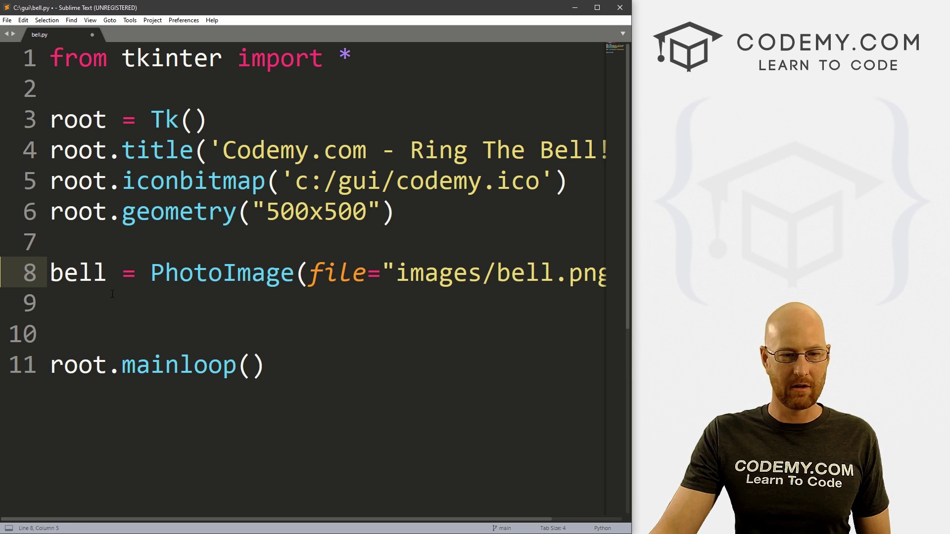
{"action": "left_click", "coordinate": [103, 294]}
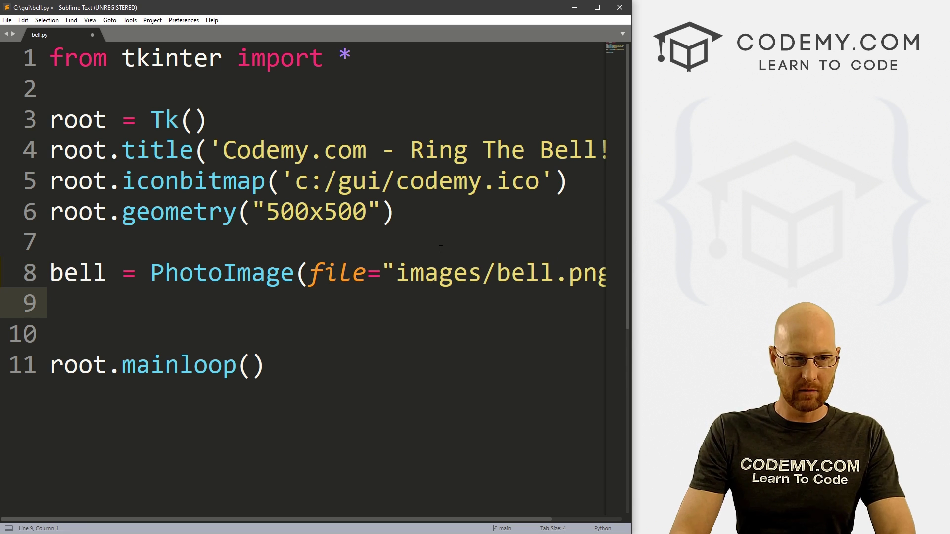
Add bell_label = Label(root, image=bell) and bell_label.pack(pady=20), then save bell.py
{"action": "key", "text": "Return"}
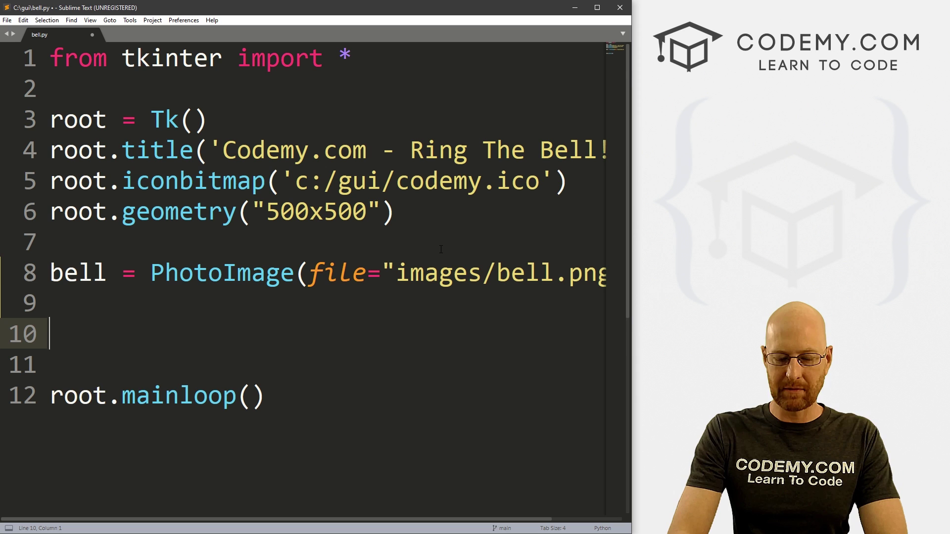
{"action": "type", "text": "bell_label"}
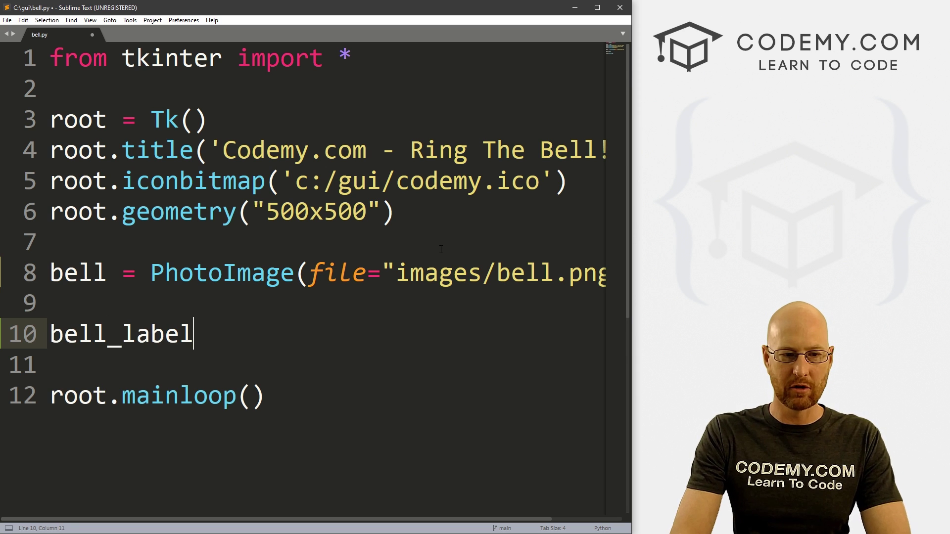
{"action": "type", "text": " = Label(root, image="}
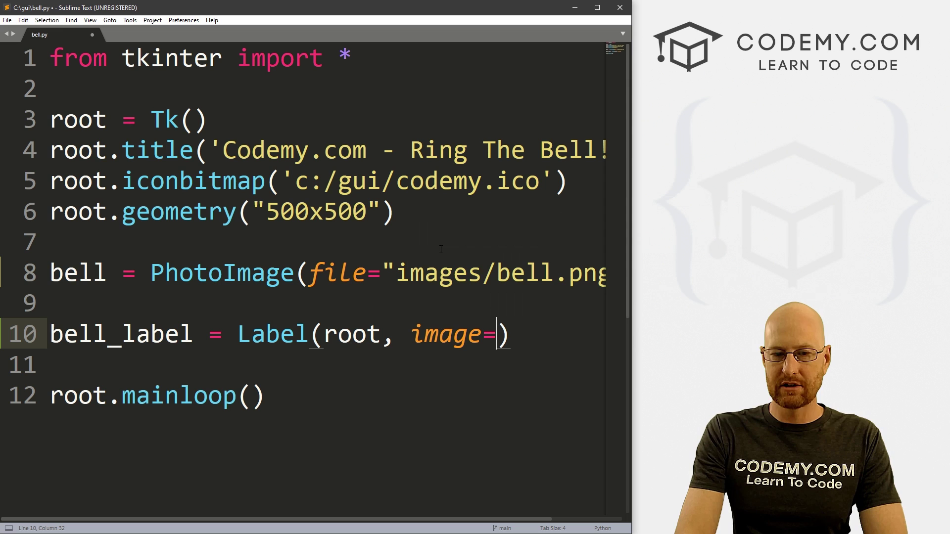
{"action": "type", "text": "bell)"}
{"action": "key", "text": "Return"}
{"action": "type", "text": "bell"}
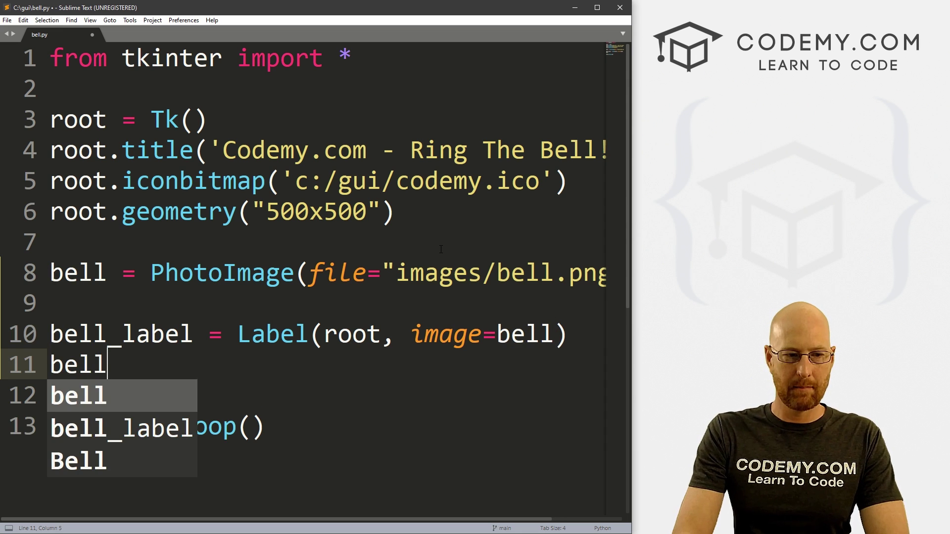
{"action": "key", "text": "Down"}
{"action": "key", "text": "Return"}
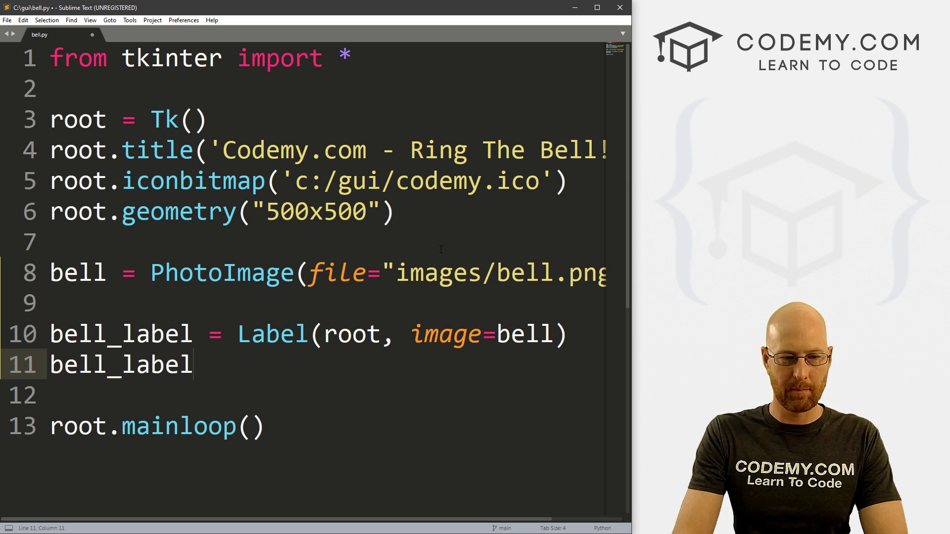
{"action": "type", "text": ".pack(pady=20"}
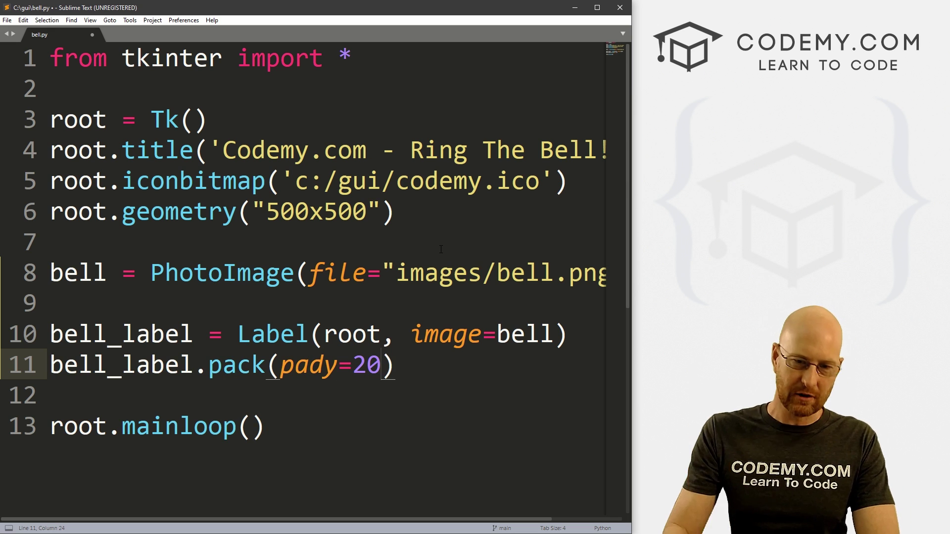
{"action": "key", "text": "Right"}
{"action": "key", "text": "Return"}
{"action": "key", "text": "Return"}
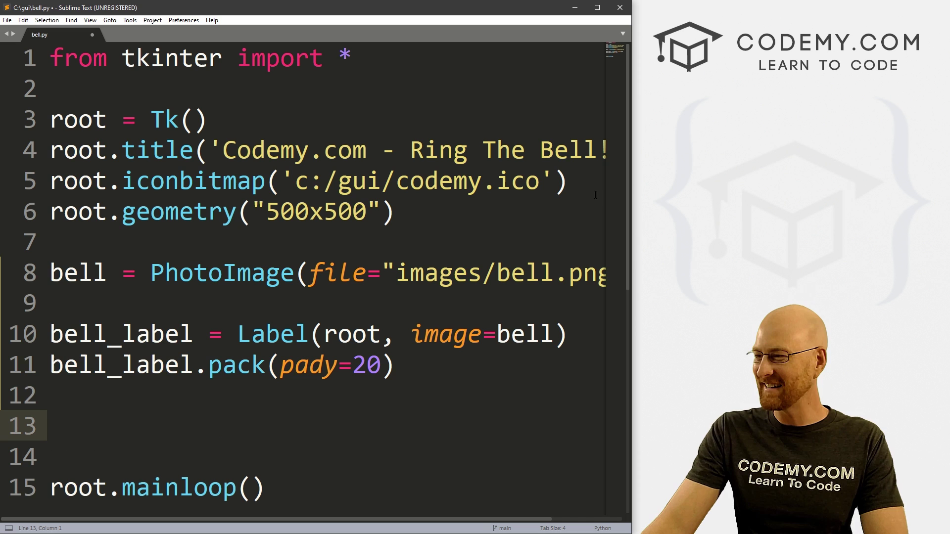
{"action": "key", "text": "ctrl+s"}
{"action": "left_click", "coordinate": [324, 334]}
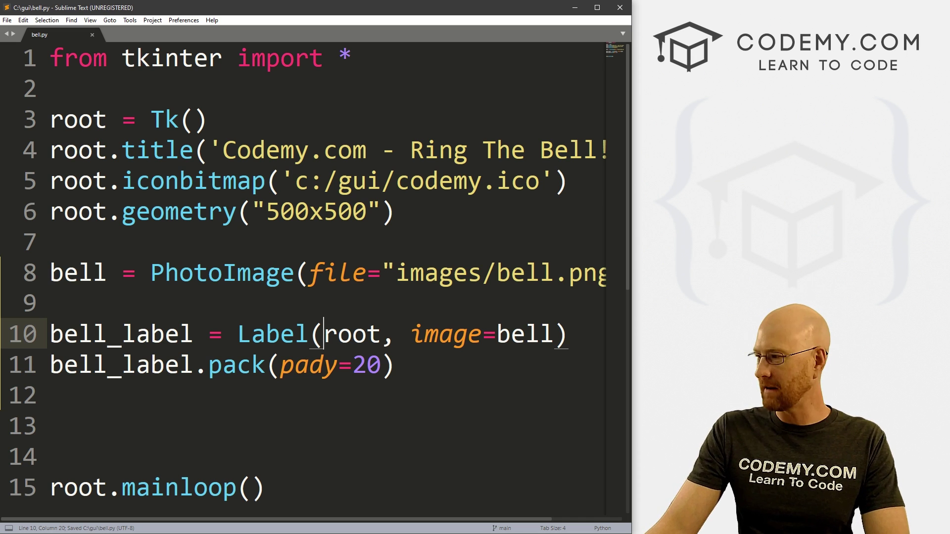
Run python bell.py in Git Bash, check the bell image, and close the window
{"action": "key", "text": "alt+Tab"}
{"action": "type", "text": "p"}
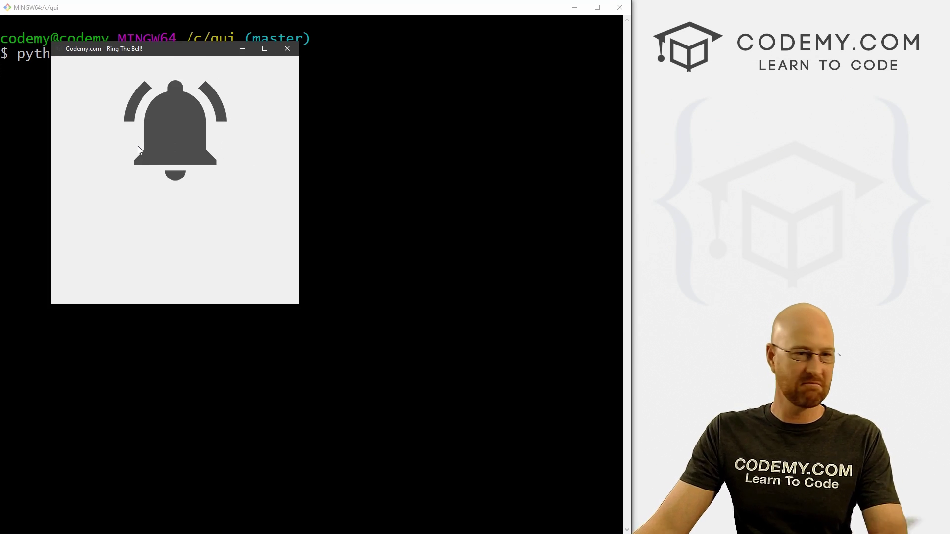
{"action": "left_click", "coordinate": [288, 48]}
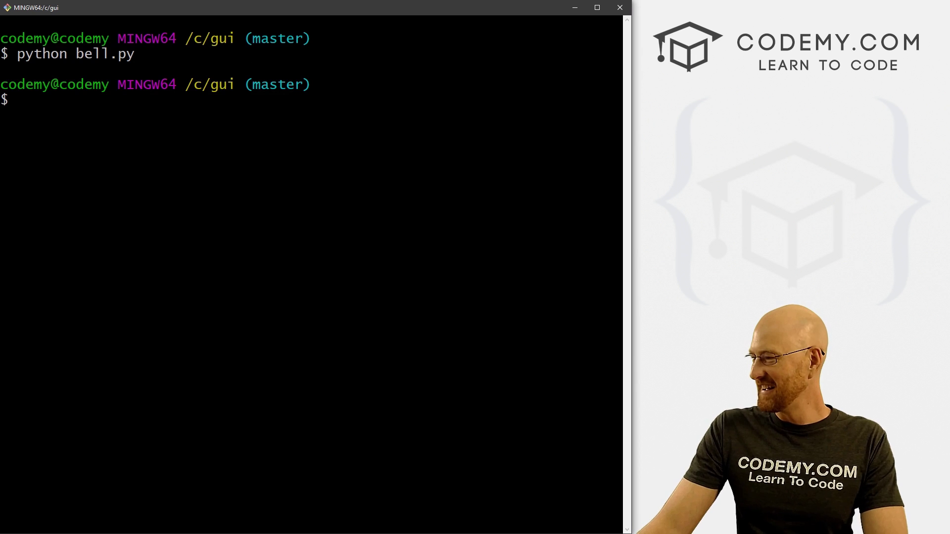
Add '# Create our button', '# Define image' and '# Add image to label' comments
{"action": "key", "text": "alt+Tab"}
{"action": "key", "text": "Down"}
{"action": "key", "text": "Down"}
{"action": "key", "text": "Down"}
{"action": "type", "text": "#"}
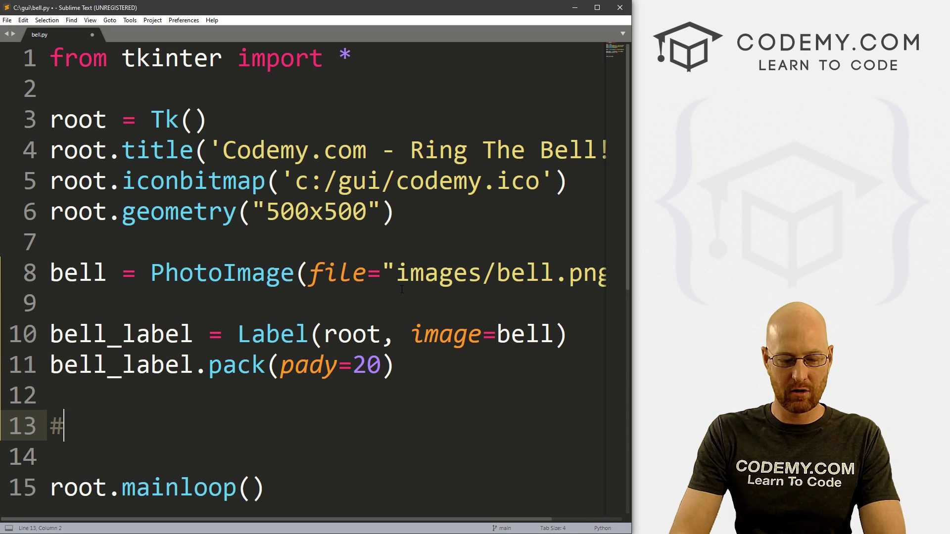
{"action": "type", "text": " Create our bu"}
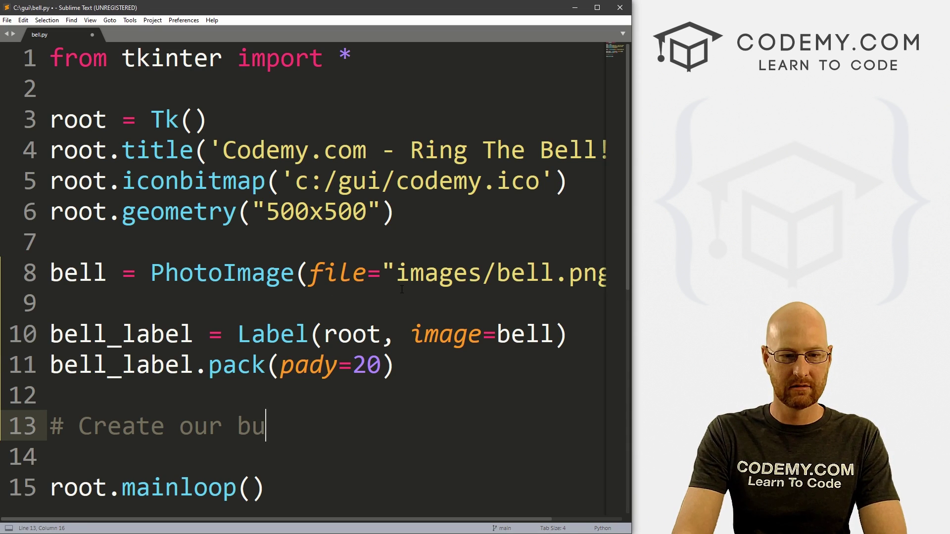
{"action": "type", "text": "tton"}
{"action": "left_click", "coordinate": [120, 244]}
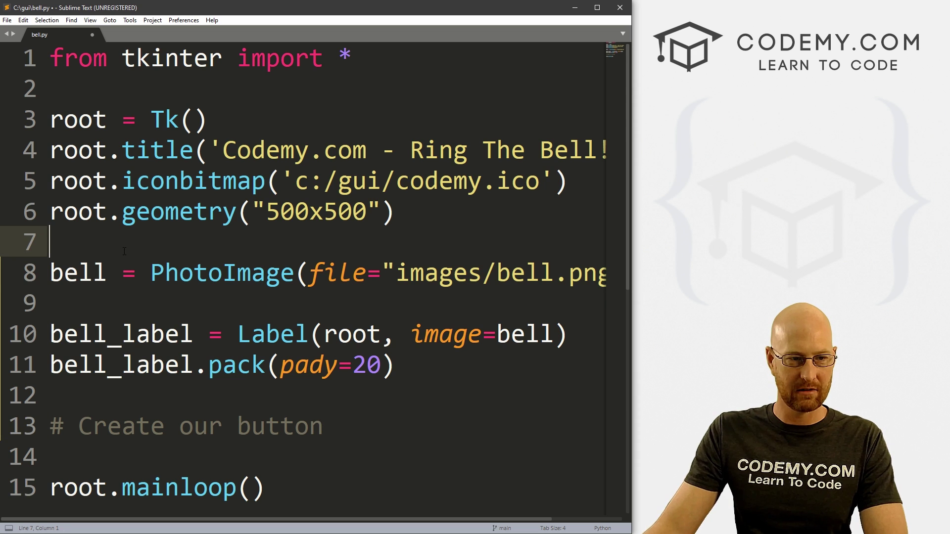
{"action": "key", "text": "Return"}
{"action": "type", "text": "# "}
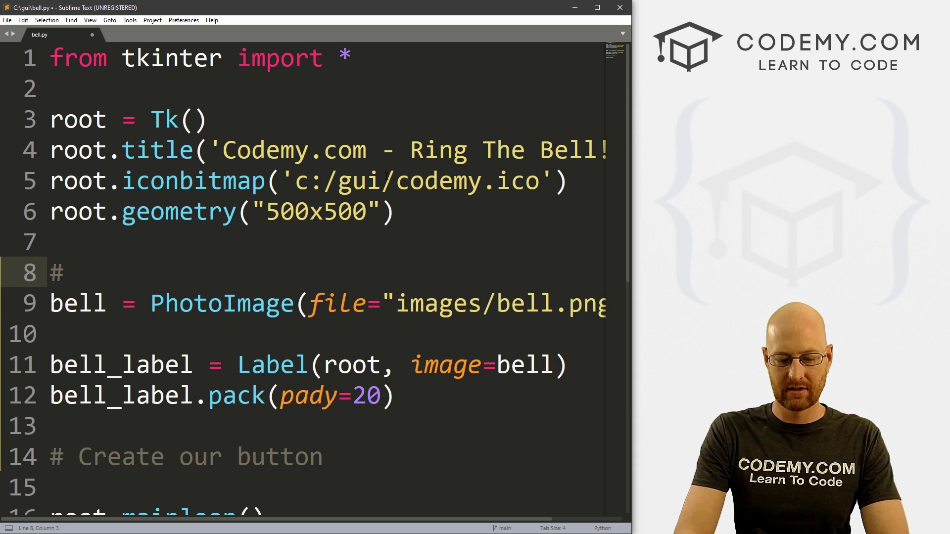
{"action": "type", "text": "Add image"}
{"action": "key", "text": "Down"}
{"action": "key", "text": "Down"}
{"action": "key", "text": "Return"}
{"action": "type", "text": "# A"}
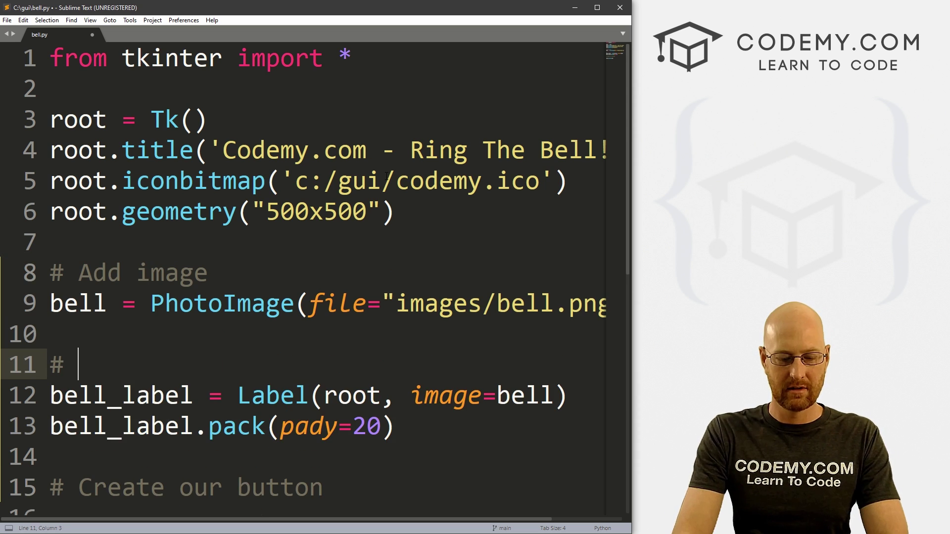
{"action": "type", "text": "dd image to "}
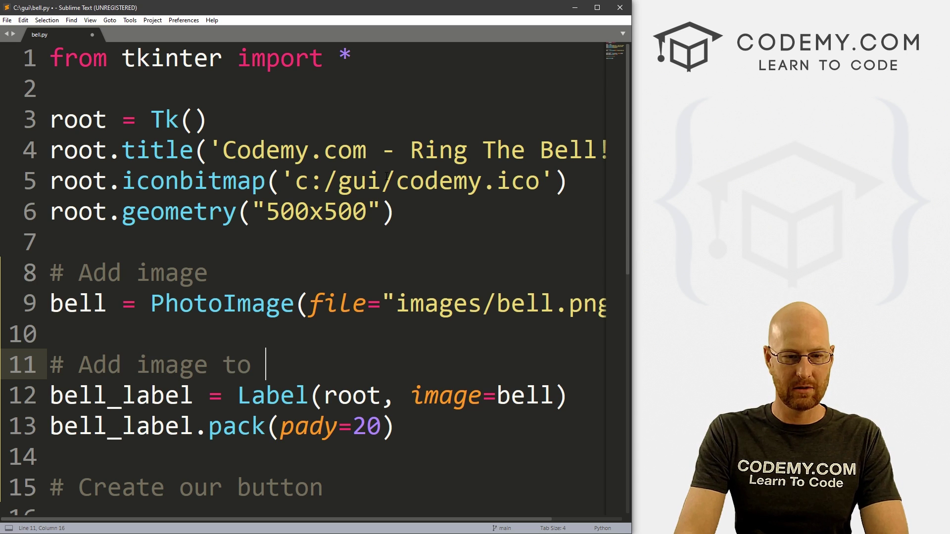
{"action": "type", "text": "label"}
{"action": "key", "text": "Up"}
{"action": "key", "text": "Up"}
{"action": "key", "text": "Up"}
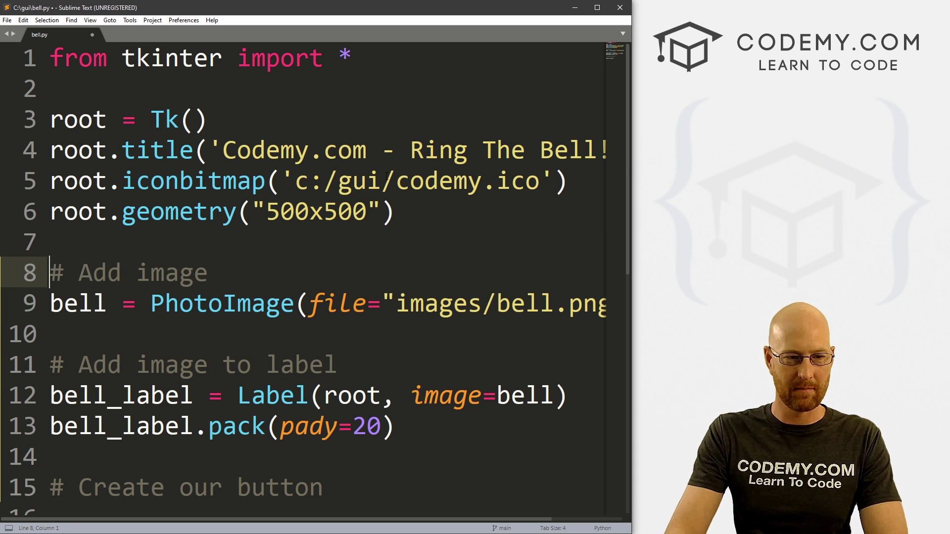
{"action": "key", "text": "shift+Right"}
{"action": "key", "text": "shift+Right"}
{"action": "key", "text": "shift+Right"}
{"action": "type", "text": "Defi"}
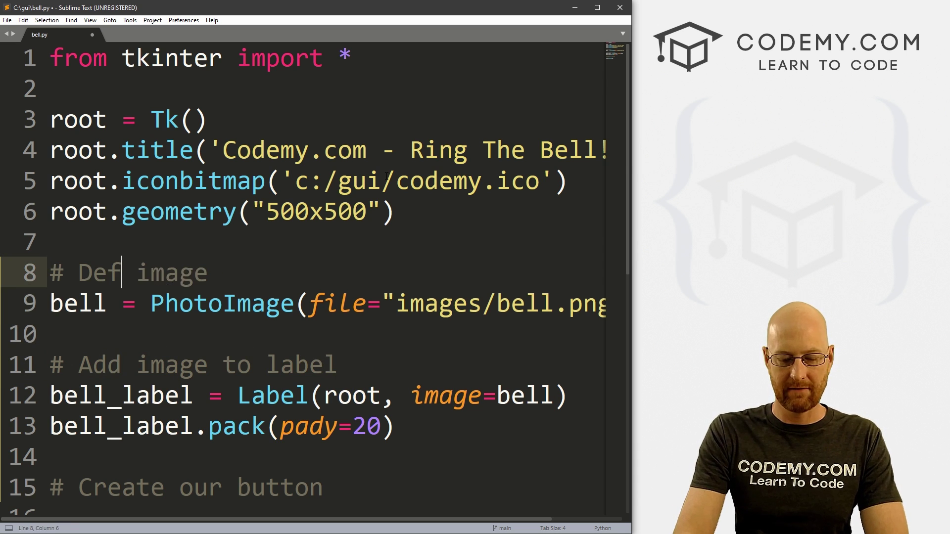
{"action": "type", "text": "ne"}
{"action": "key", "text": "Down"}
{"action": "key", "text": "Down"}
{"action": "key", "text": "Down"}
{"action": "key", "text": "Down"}
{"action": "key", "text": "Down"}
{"action": "key", "text": "Down"}
{"action": "key", "text": "Down"}
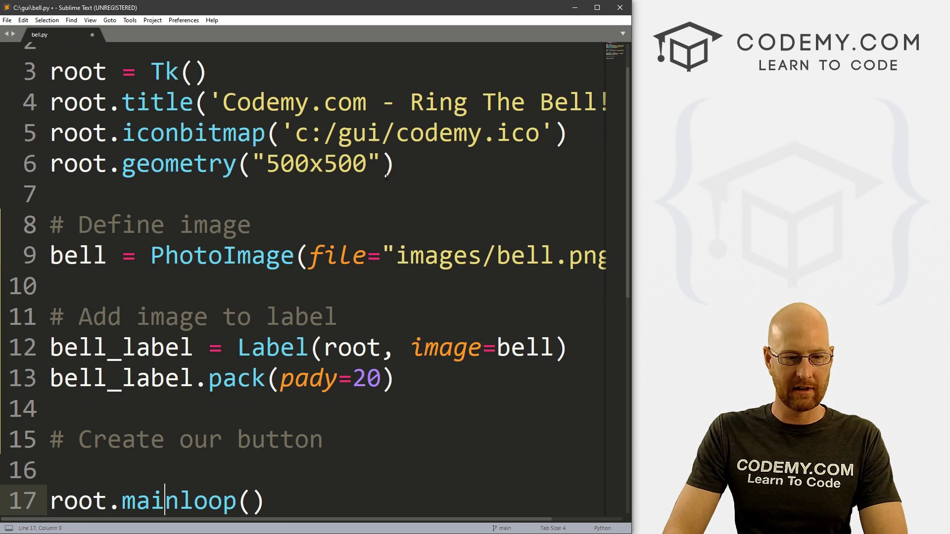
Start the my_button Button with text 'Ring The Bell', closing parenthesis on its own line
{"action": "key", "text": "Up"}
{"action": "key", "text": "Return"}
{"action": "key", "text": "Return"}
{"action": "key", "text": "Up"}
{"action": "key", "text": "Up"}
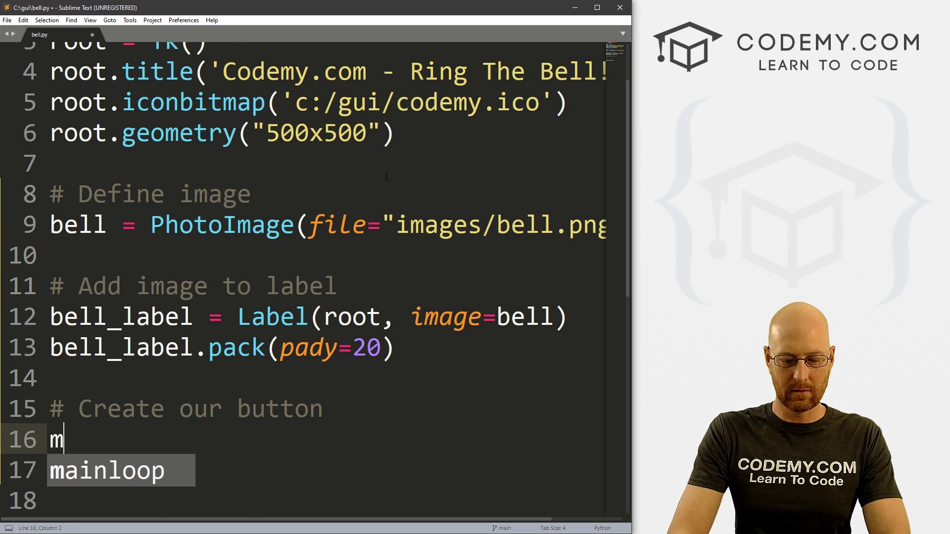
{"action": "type", "text": "y_button = Bu"}
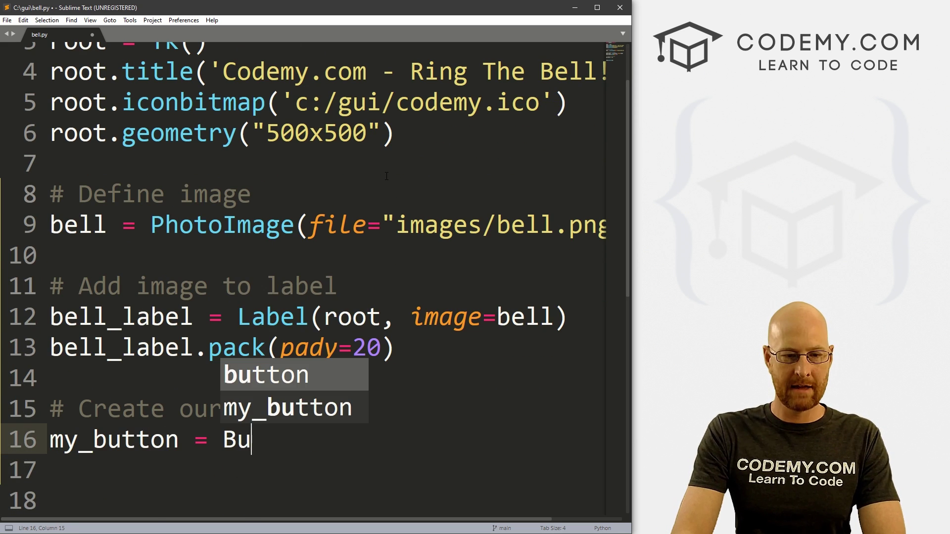
{"action": "type", "text": "tton(root,"}
{"action": "key", "text": "Return"}
{"action": "type", "text": "text"}
{"action": "key", "text": "BackSpace"}
{"action": "type", "text": "t=\"Ring The Bell"}
{"action": "key", "text": "Right"}
{"action": "type", "text": ","}
{"action": "key", "text": "Return"}
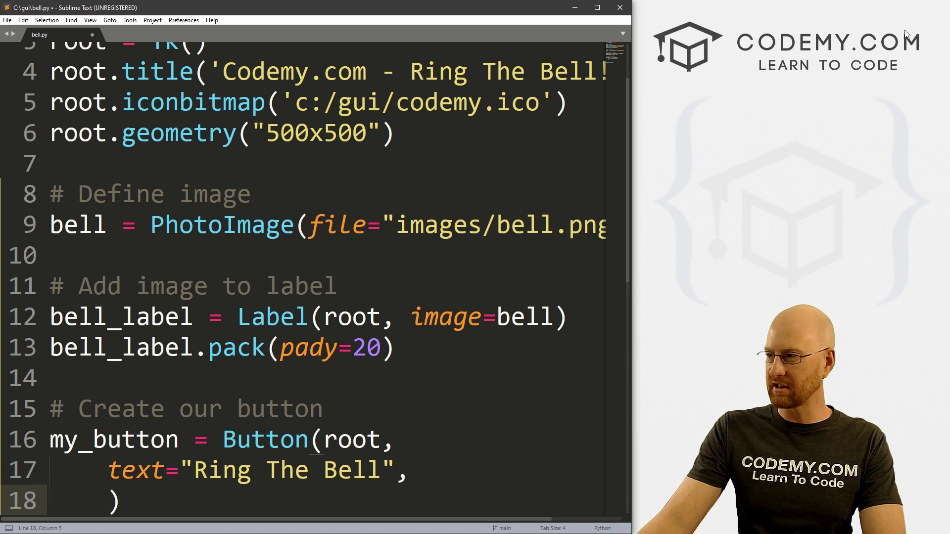
{"action": "type", "text": "c"}
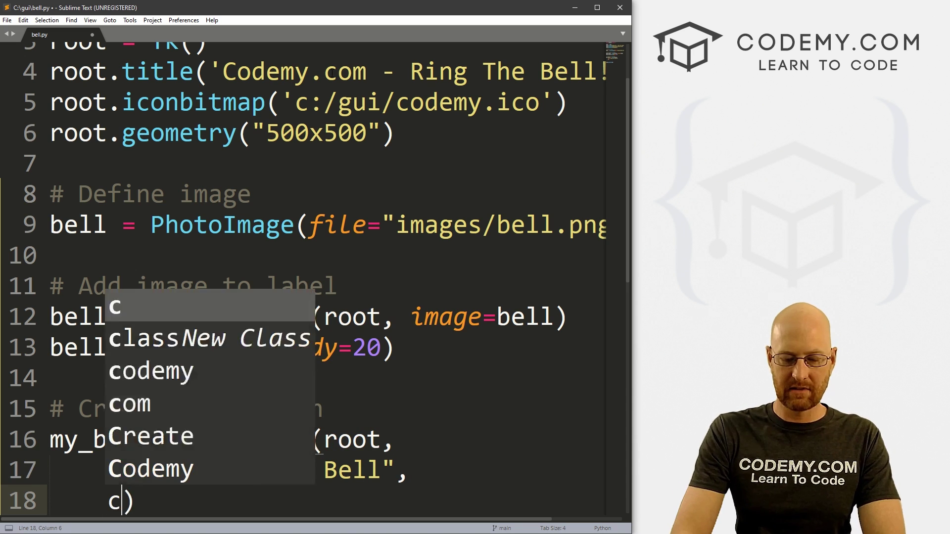
{"action": "type", "text": "ommand=\""}
Add command=ring, Helvetica 24 font, fg #4d4d4d, and my_button.pack(pady=20)
{"action": "key", "text": "BackSpace"}
{"action": "type", "text": "ring,"}
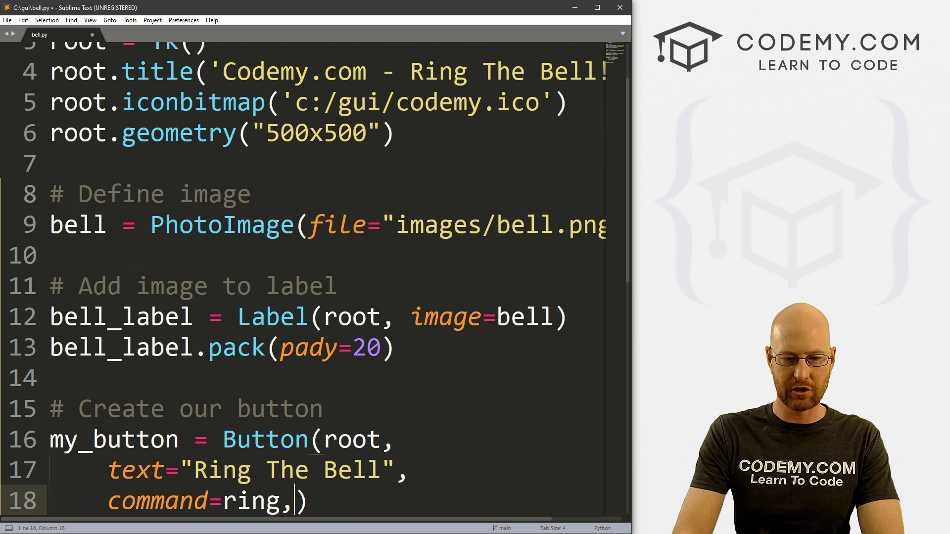
{"action": "key", "text": "Return"}
{"action": "type", "text": "fo"}
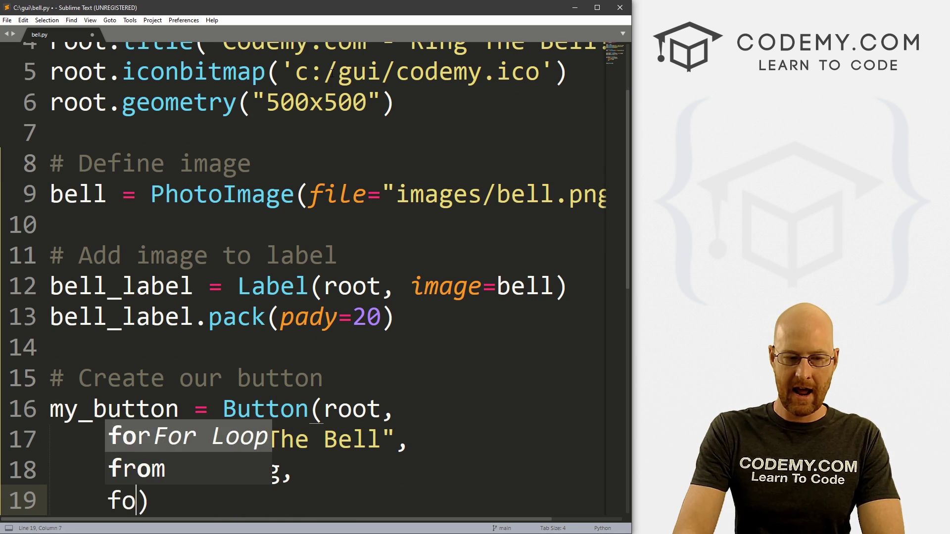
{"action": "type", "text": "nt="}
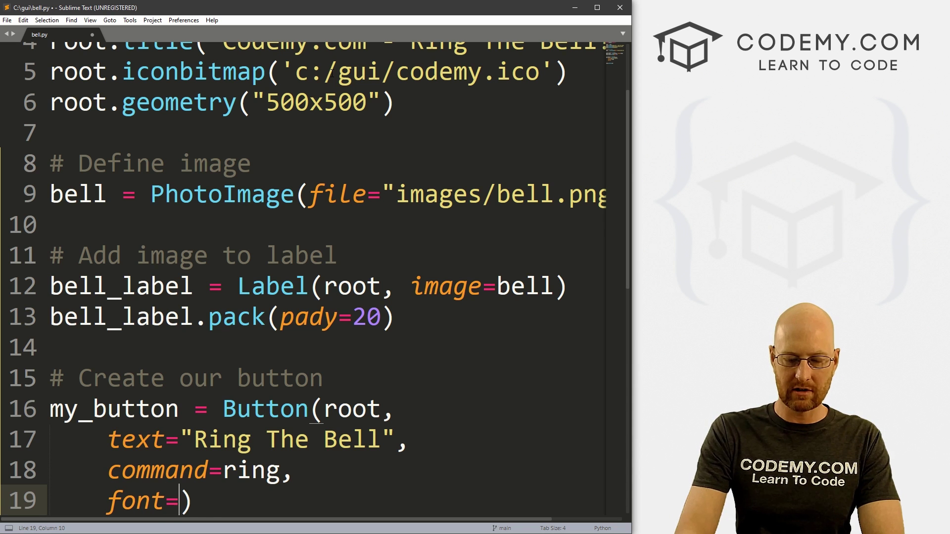
{"action": "type", "text": "(\"Helvetica\", "}
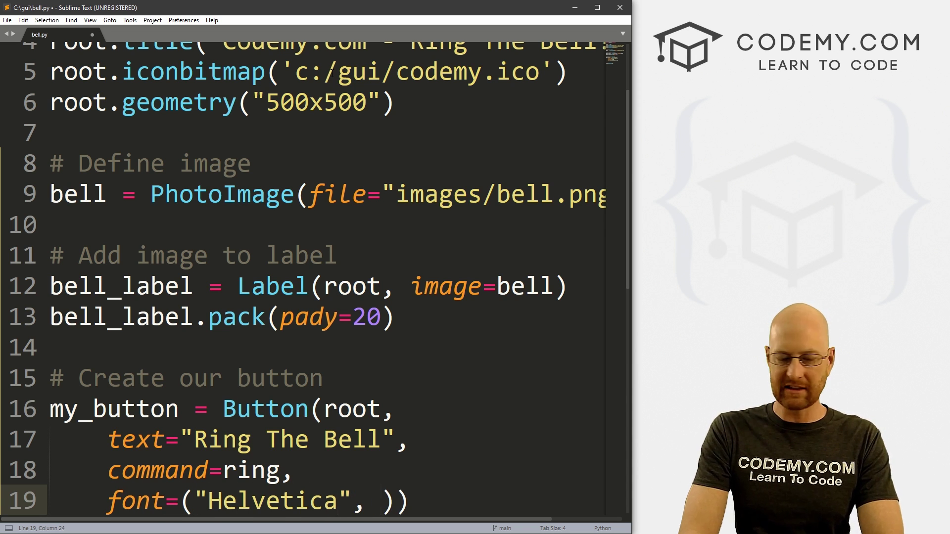
{"action": "type", "text": "24)"}
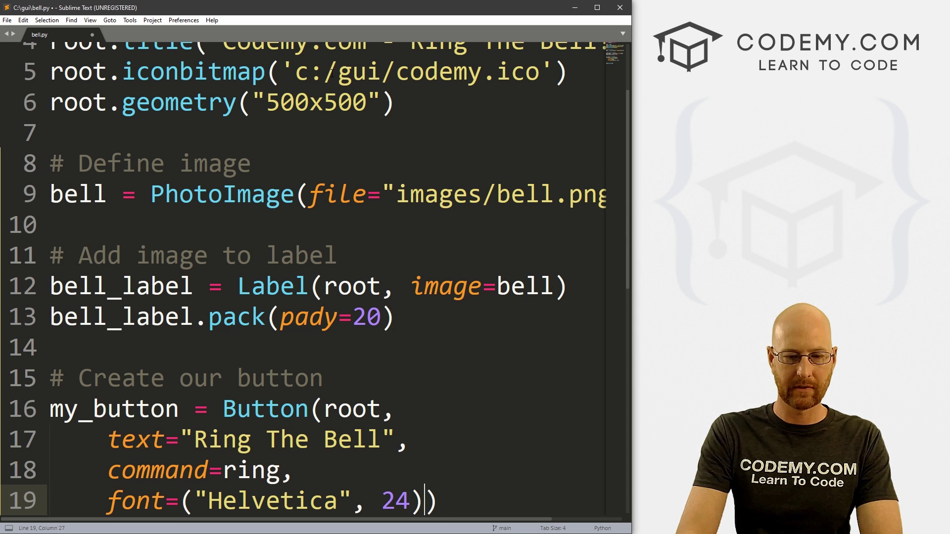
{"action": "type", "text": ","}
{"action": "key", "text": "Return"}
{"action": "type", "text": "fg=\""}
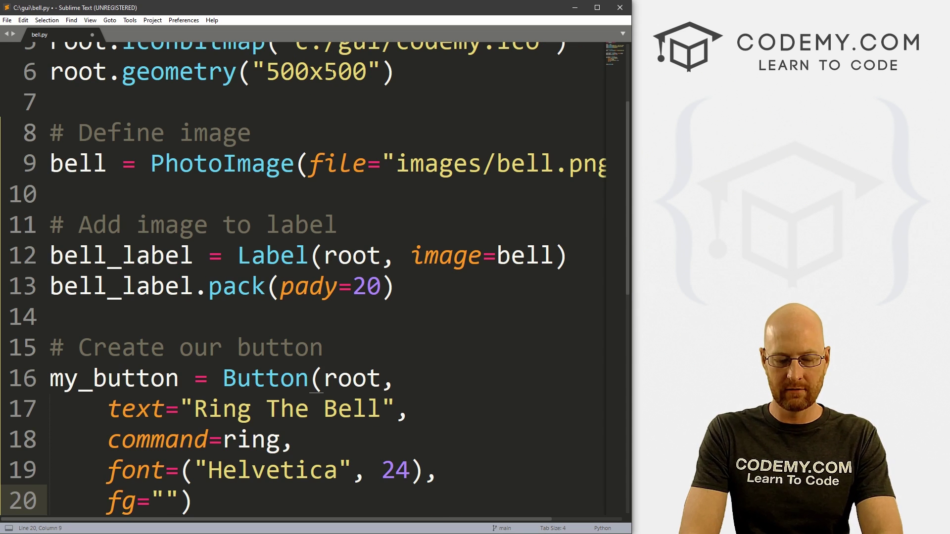
{"action": "type", "text": "#"}
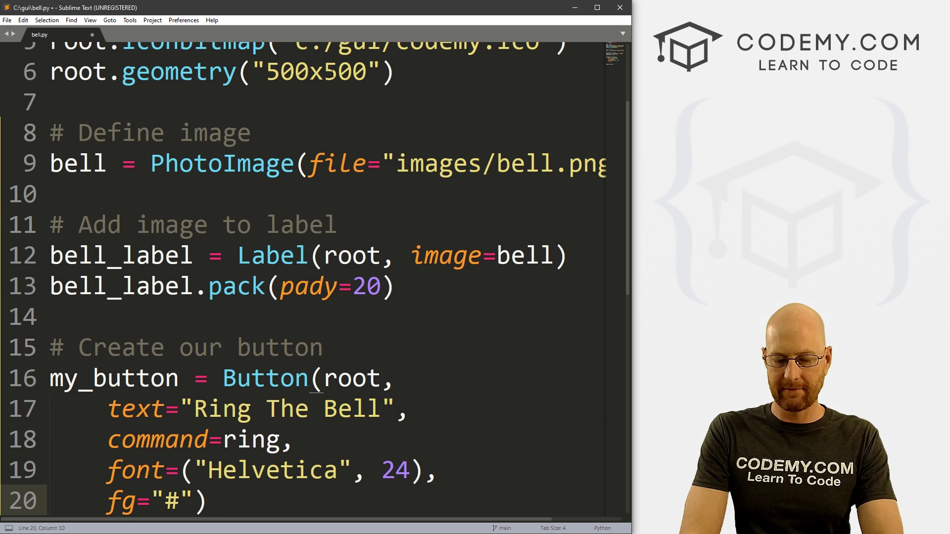
{"action": "type", "text": "4d4d4d"}
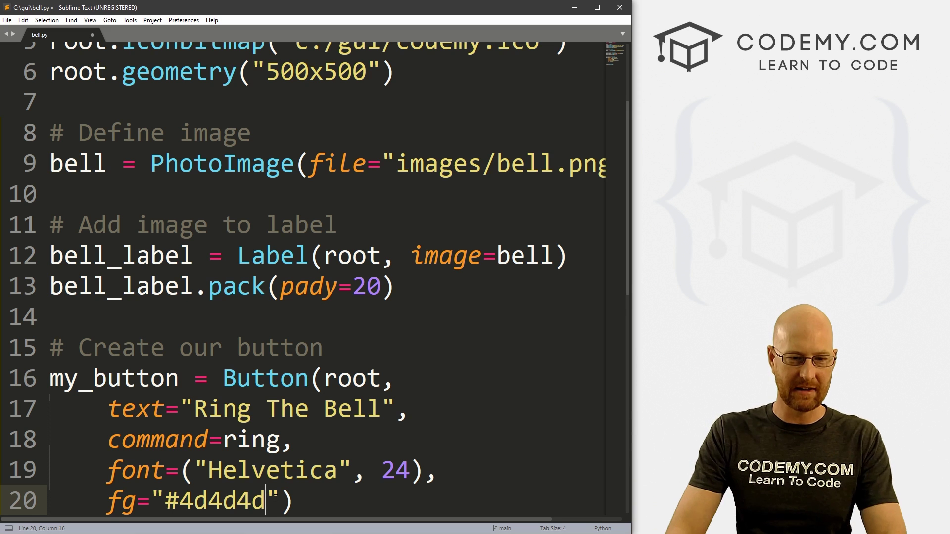
{"action": "key", "text": "Right"}
{"action": "key", "text": "Right"}
{"action": "key", "text": "Return"}
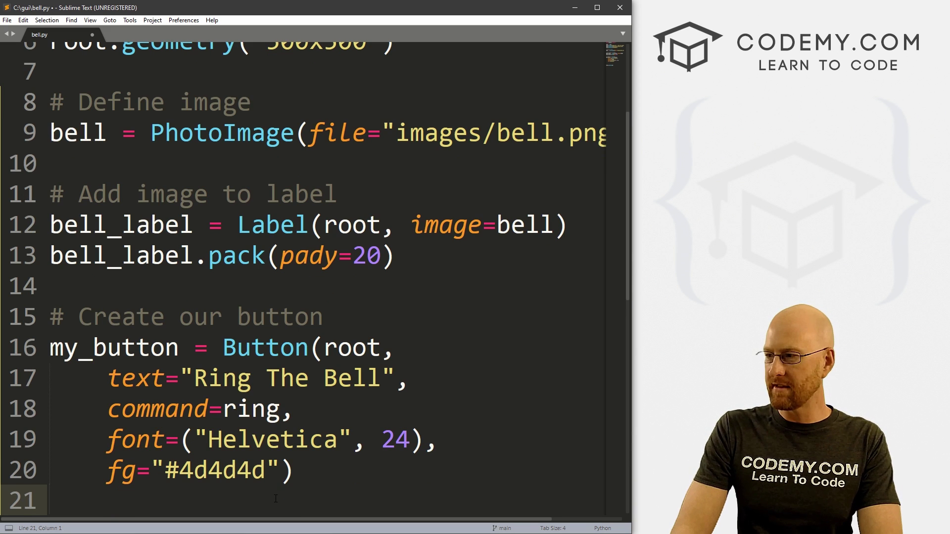
{"action": "type", "text": "my_"}
{"action": "key", "text": "Return"}
{"action": "type", "text": ".pack(pady=20"}
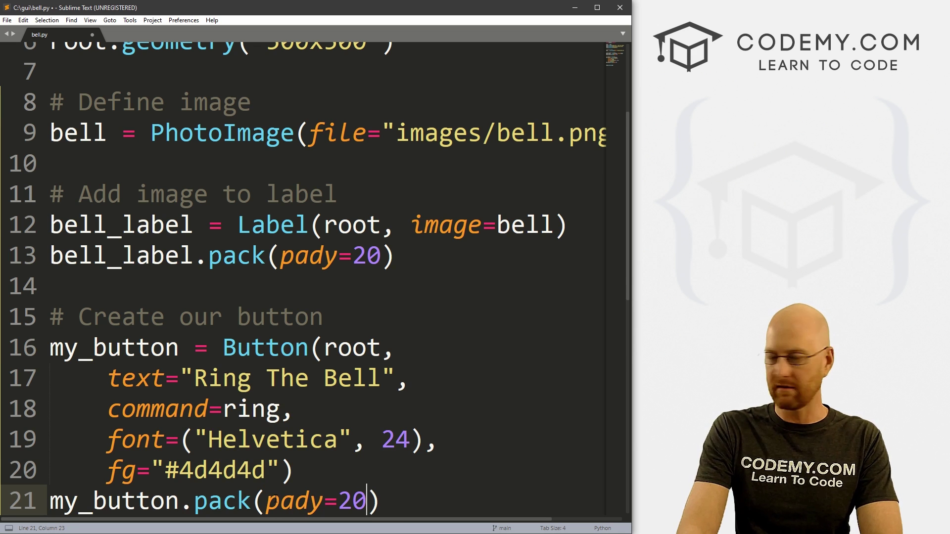
Add a blank line before the pack call and copy the name ring
{"action": "key", "text": "Return"}
{"action": "left_click", "coordinate": [274, 498]}
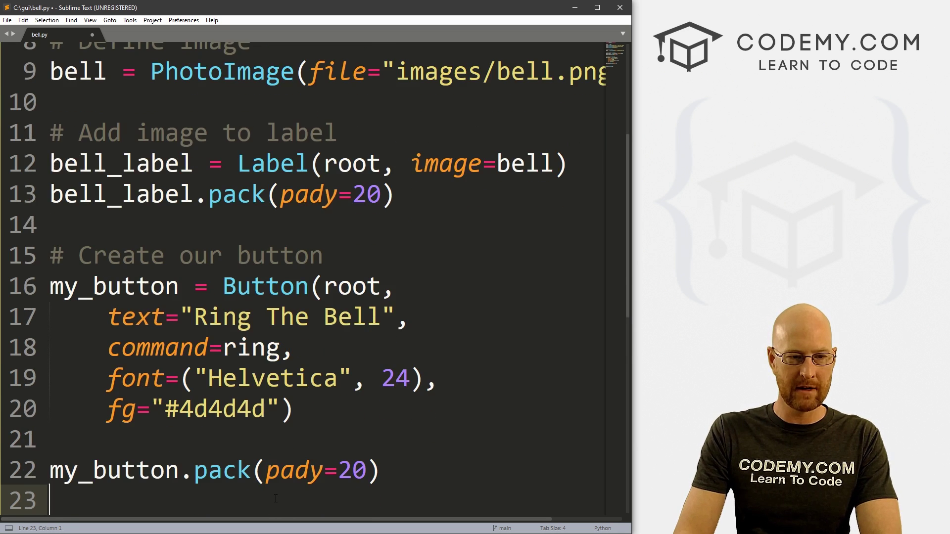
{"action": "double_click", "coordinate": [275, 351]}
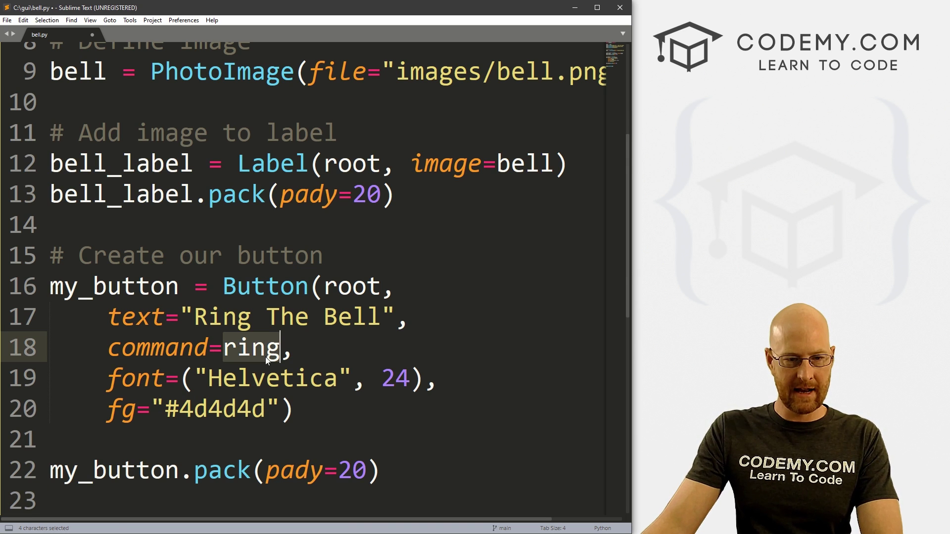
{"action": "key", "text": "ctrl+c"}
Add '# create ring function' with def ring(): root.bell(), and save bell.py
{"action": "left_click", "coordinate": [223, 224]}
{"action": "key", "text": "Return"}
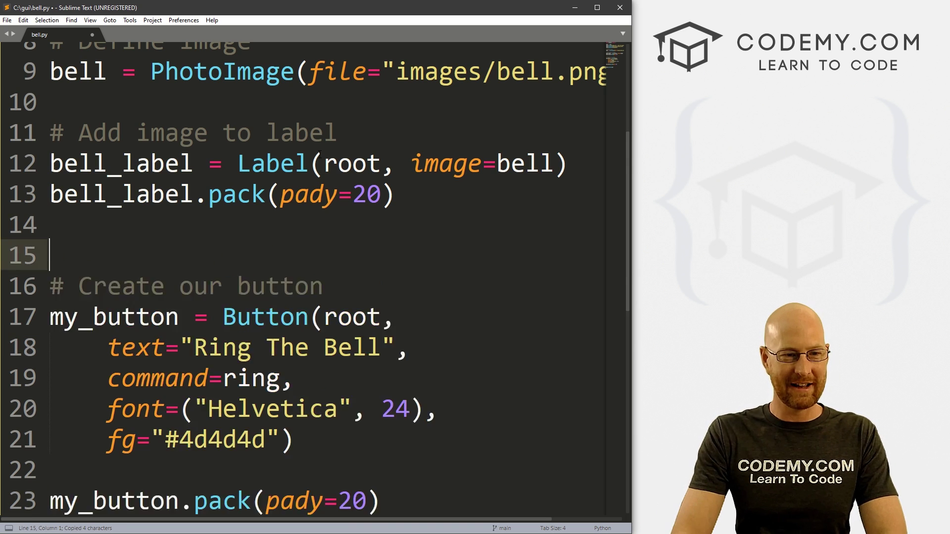
{"action": "key", "text": "Return"}
{"action": "key", "text": "Up"}
{"action": "type", "text": "# "}
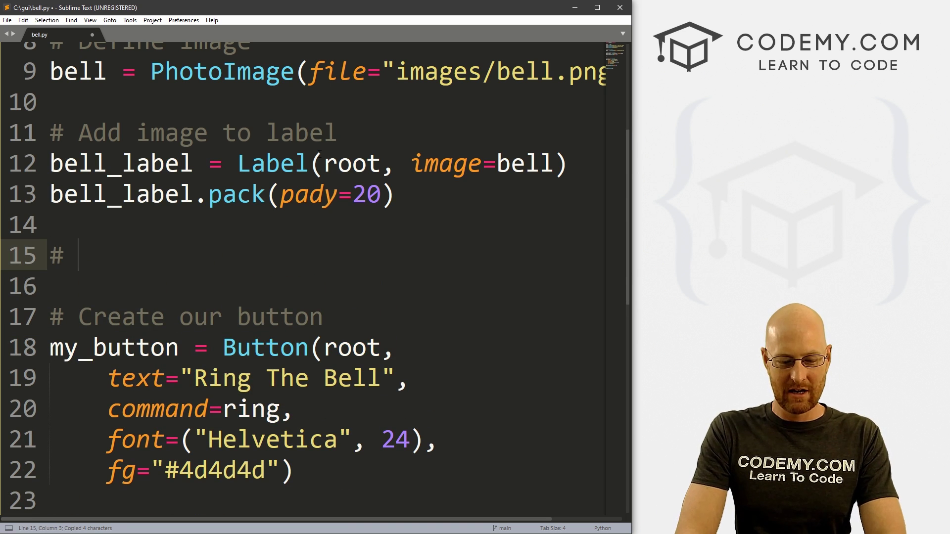
{"action": "type", "text": "re"}
{"action": "type", "text": "reate"}
{"action": "type", "text": "ing function"}
{"action": "key", "text": "Return"}
{"action": "type", "text": "def ring():"}
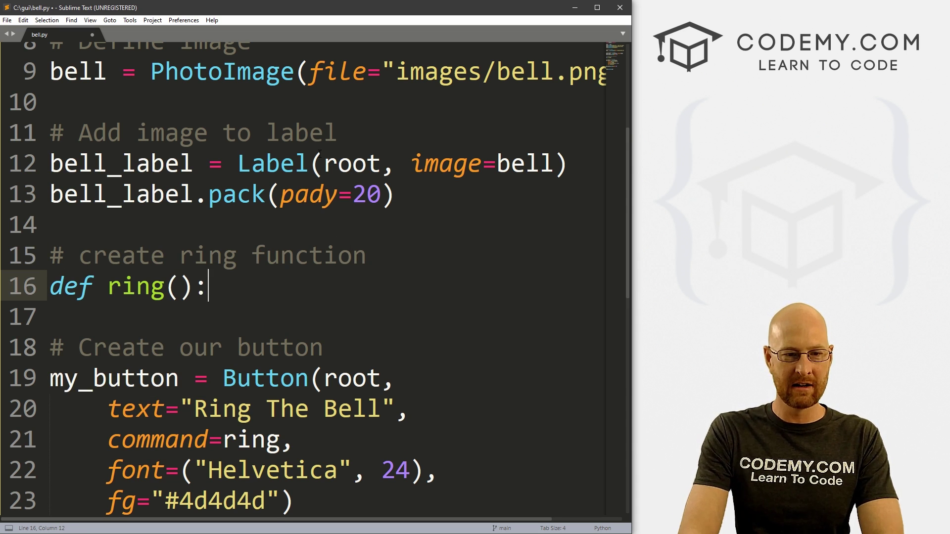
{"action": "key", "text": "Return"}
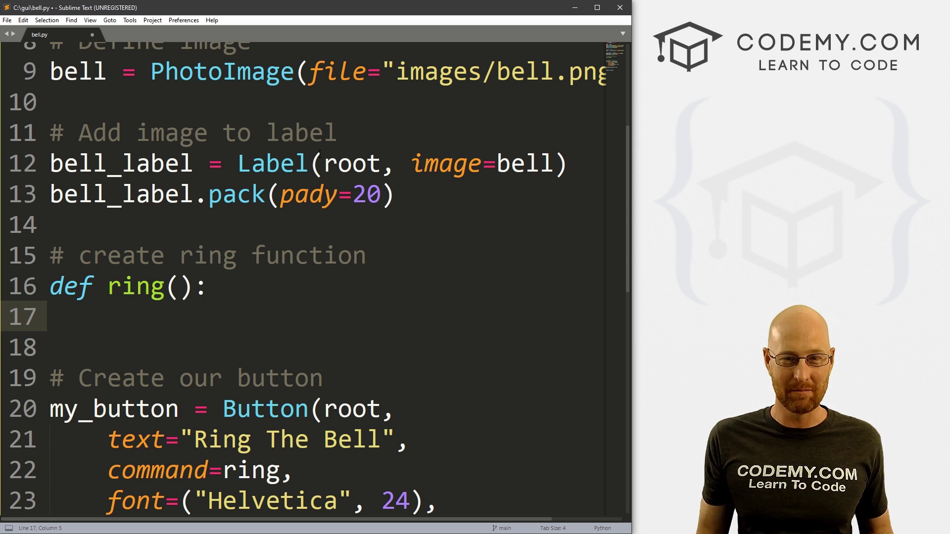
{"action": "type", "text": "bell("}
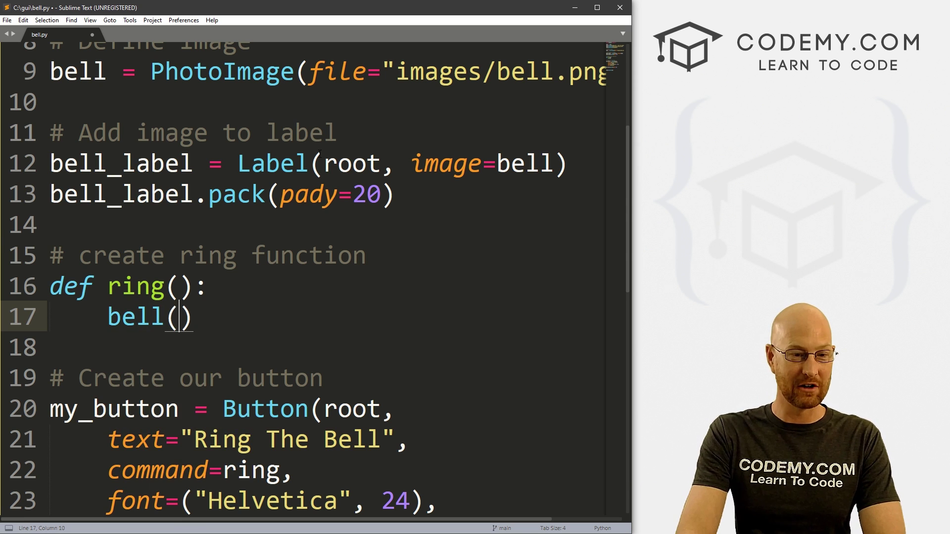
{"action": "key", "text": "Left"}
{"action": "type", "text": "root."}
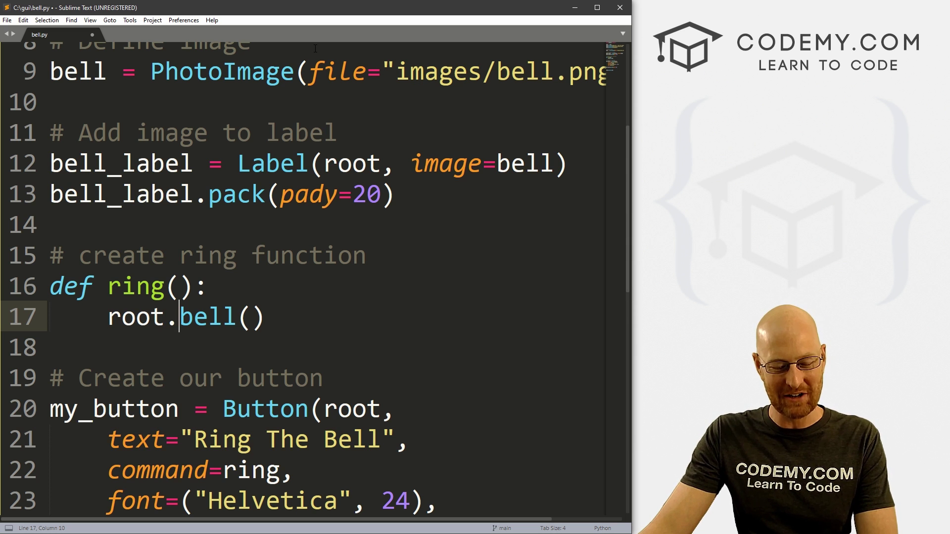
{"action": "key", "text": "ctrl+s"}
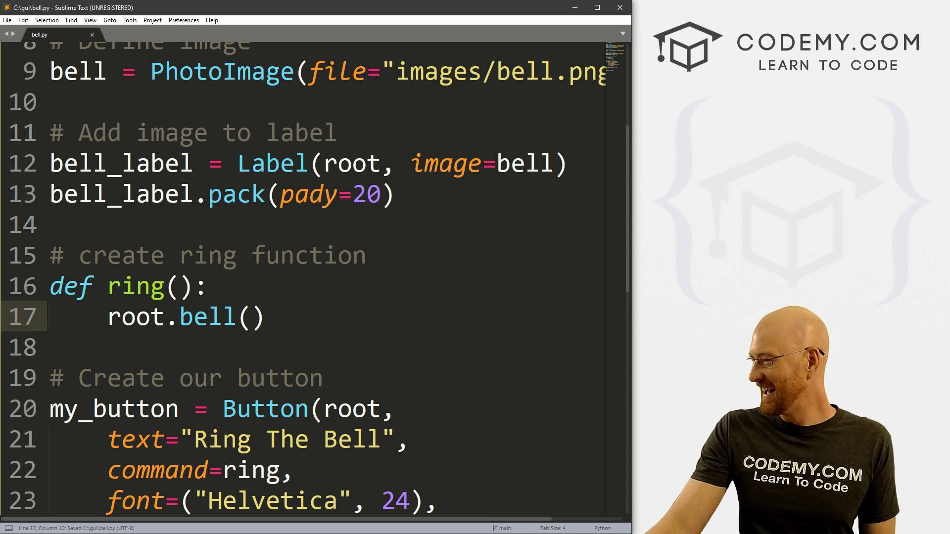
{"action": "key", "text": "alt+Tab"}
Rerun python bell.py, ring the bell from the button, and close the window
{"action": "key", "text": "Up"}
{"action": "key", "text": "Return"}
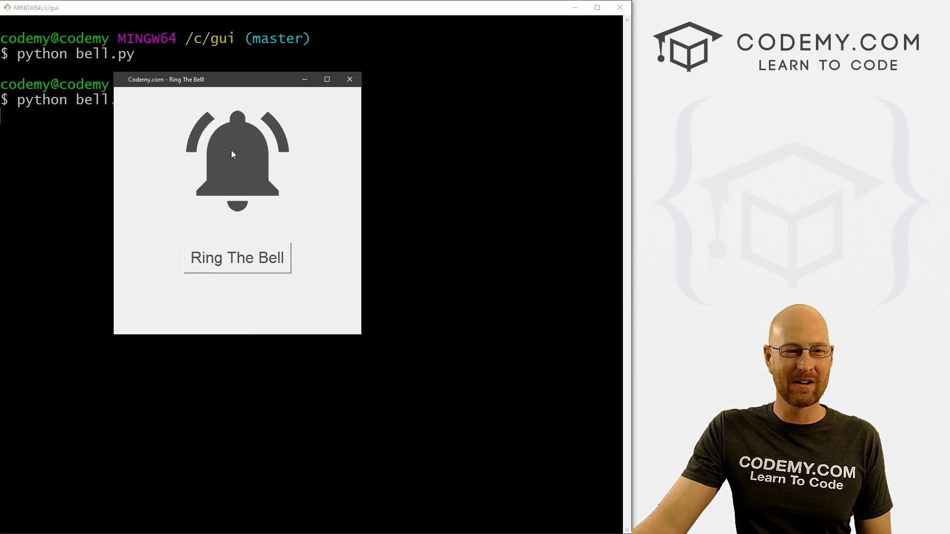
{"action": "left_click", "coordinate": [238, 257]}
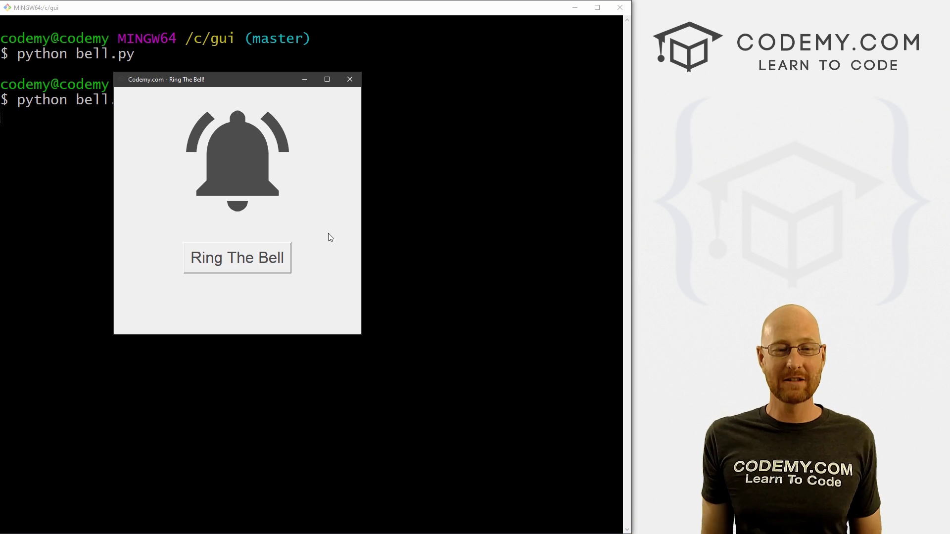
{"action": "left_click", "coordinate": [350, 78]}
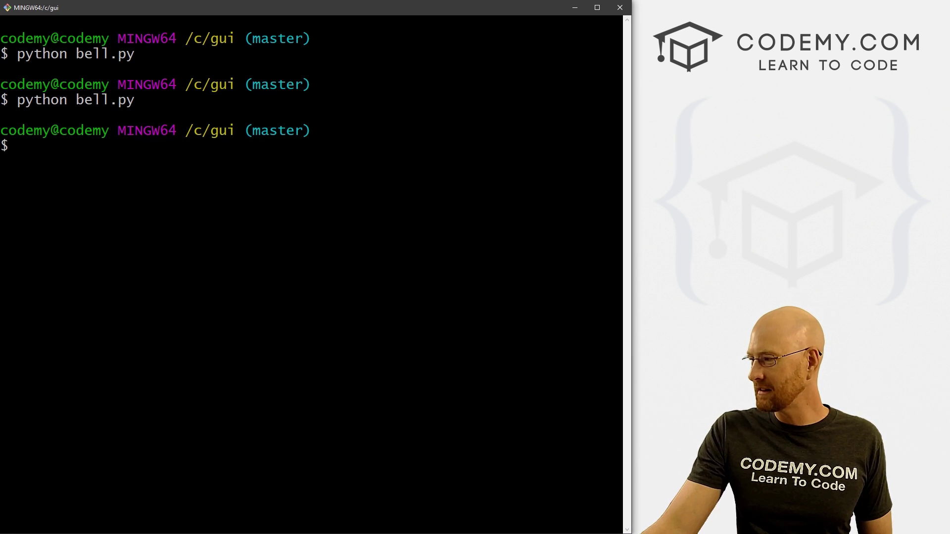
Copy root.bell() from line 17, paste it above root.mainloop() after a blank line, and save
{"action": "key", "text": "alt+Tab"}
{"action": "left_click_drag", "start_coordinate": [264, 316], "coordinate": [108, 316]}
{"action": "key", "text": "ctrl+c"}
{"action": "left_click", "coordinate": [105, 228]}
{"action": "scroll", "coordinate": [71, 228], "scroll_direction": "down", "scroll_amount": 5}
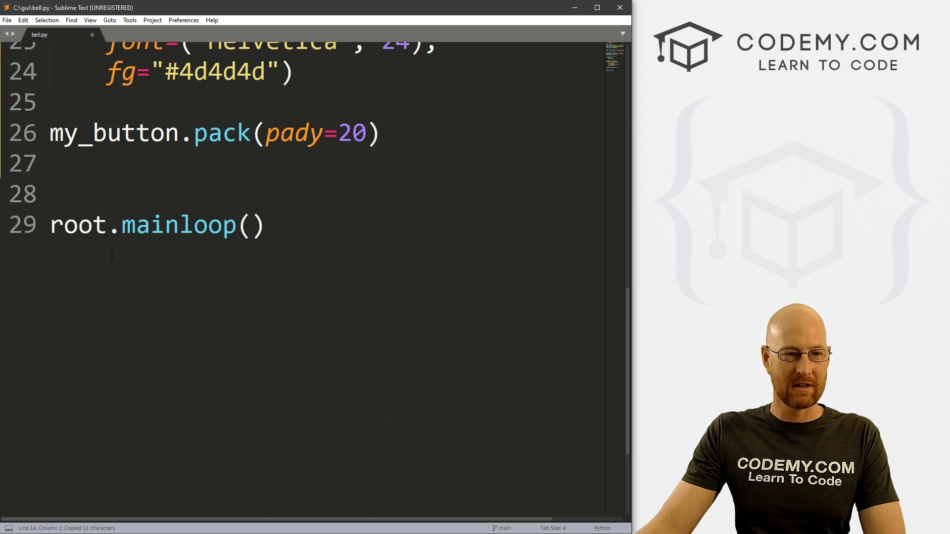
{"action": "left_click", "coordinate": [77, 224]}
{"action": "left_click", "coordinate": [99, 194]}
{"action": "key", "text": "ctrl+v"}
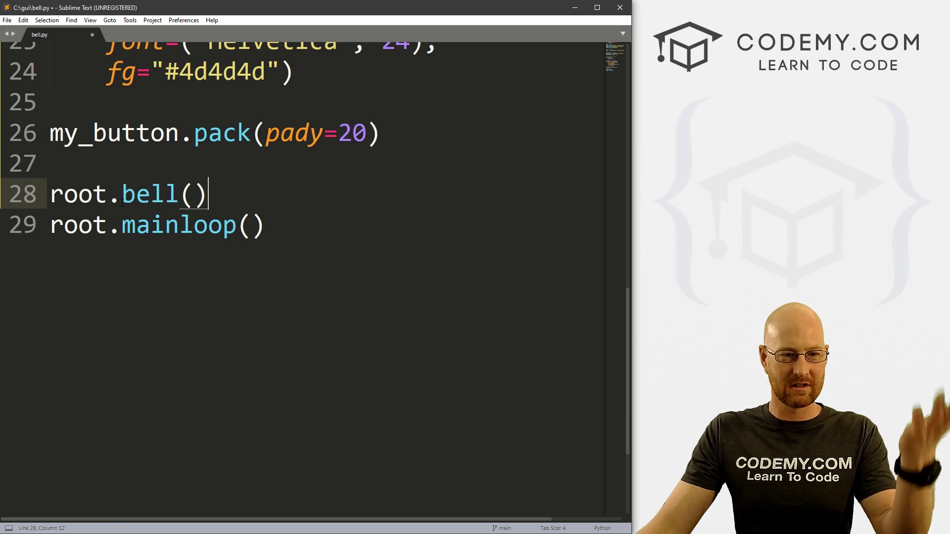
{"action": "key", "text": "Home"}
{"action": "key", "text": "Return"}
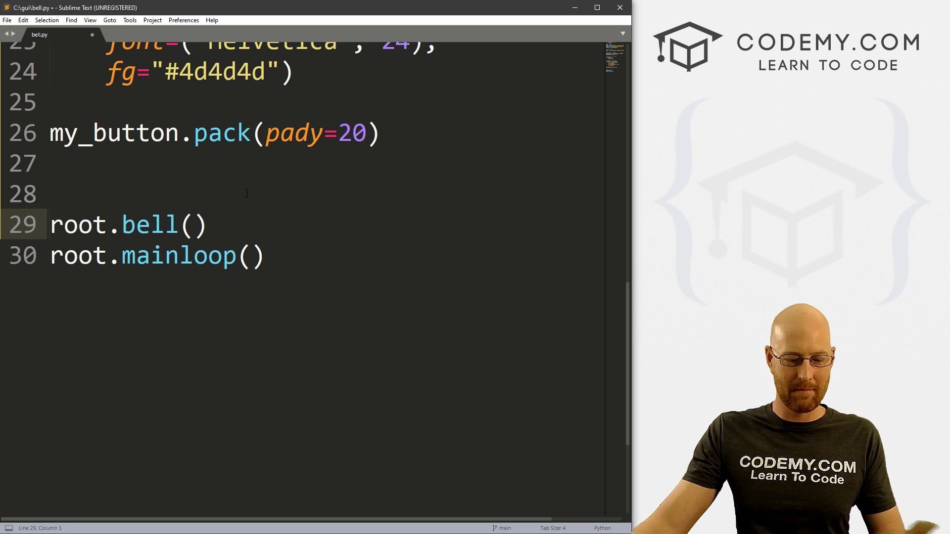
{"action": "key", "text": "ctrl+s"}
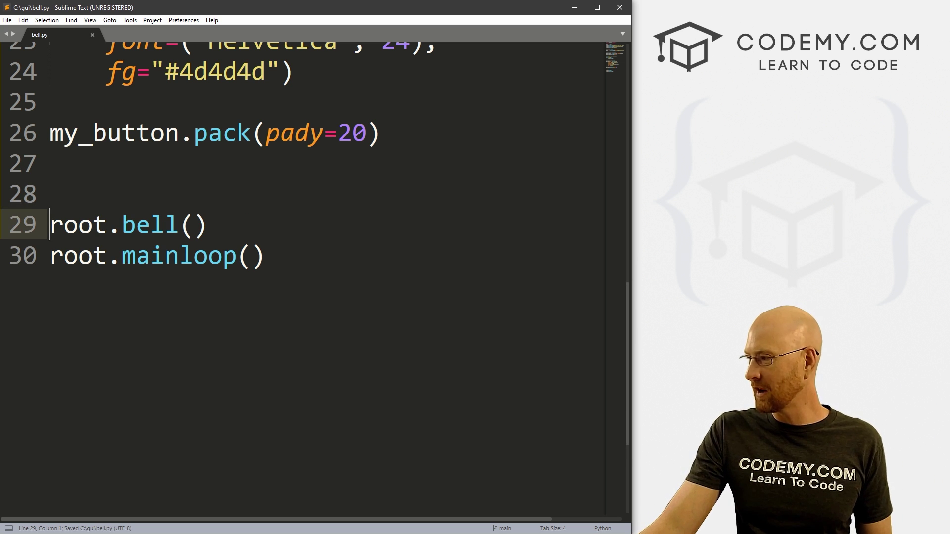
Rerun python bell.py from the Git Bash history and close the Ring The Bell window
{"action": "key", "text": "alt+Tab"}
{"action": "key", "text": "Up"}
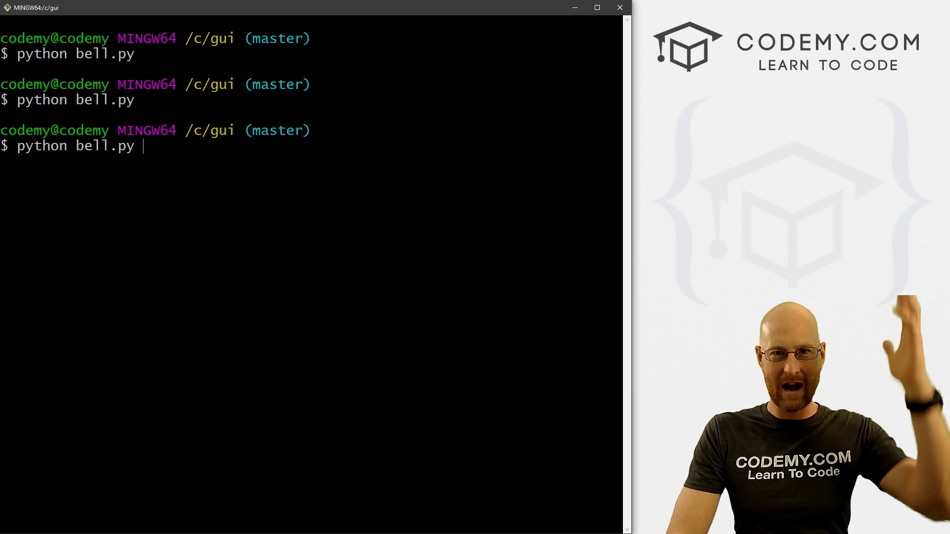
{"action": "key", "text": "Return"}
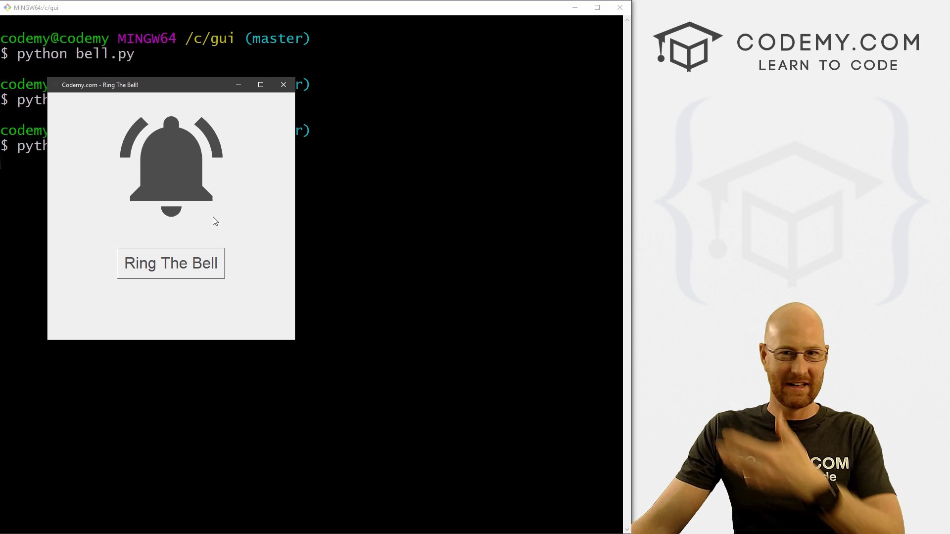
{"action": "left_click", "coordinate": [283, 85]}
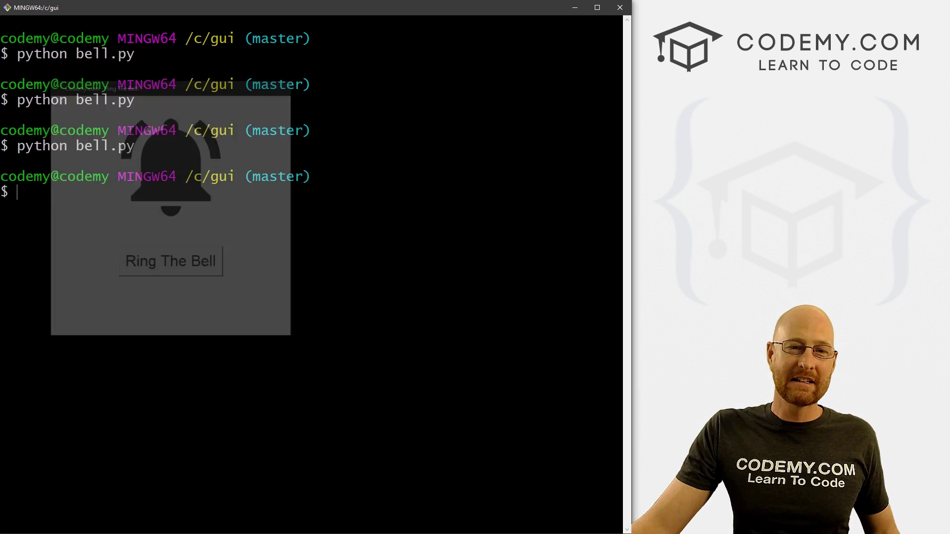
Delete root.bell() from line 29 of bell.py, leaving that line empty
{"action": "key", "text": "alt+Tab"}
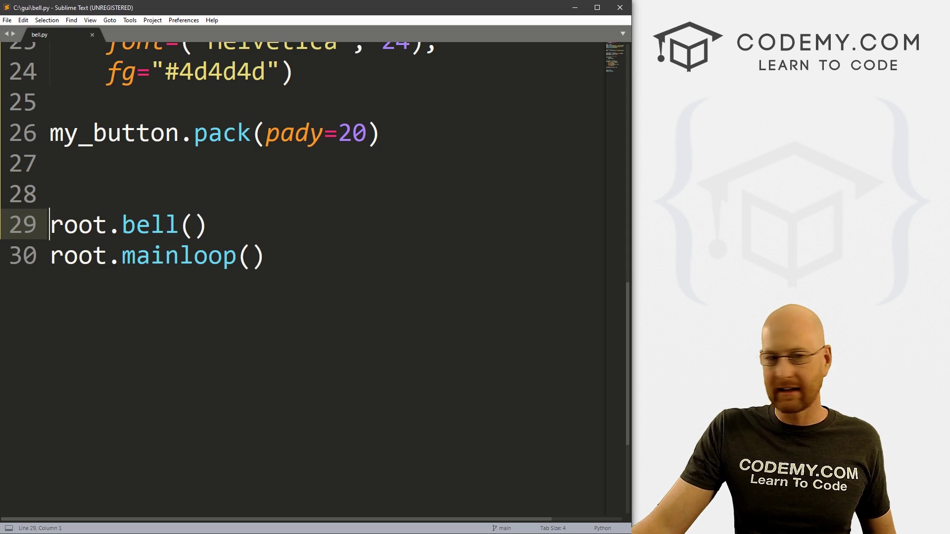
{"action": "key", "text": "shift+End"}
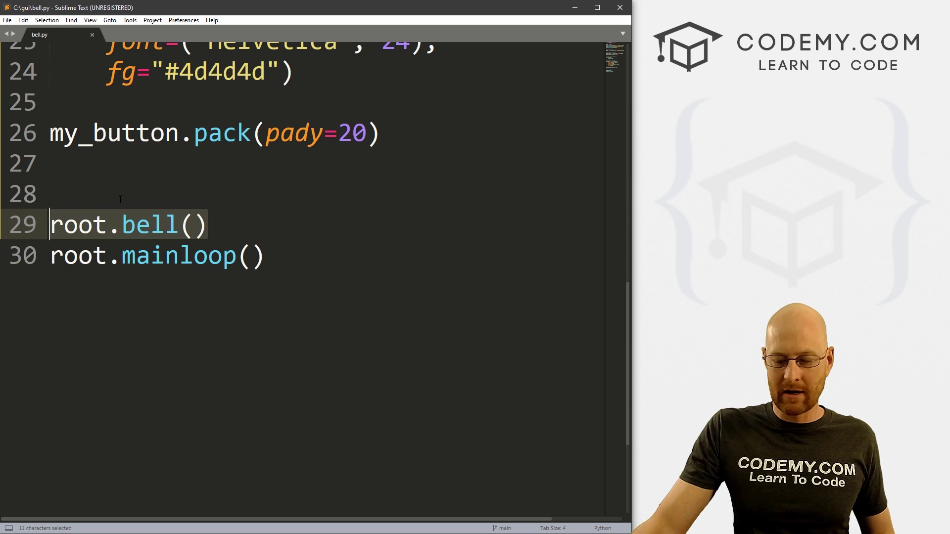
{"action": "key", "text": "BackSpace"}
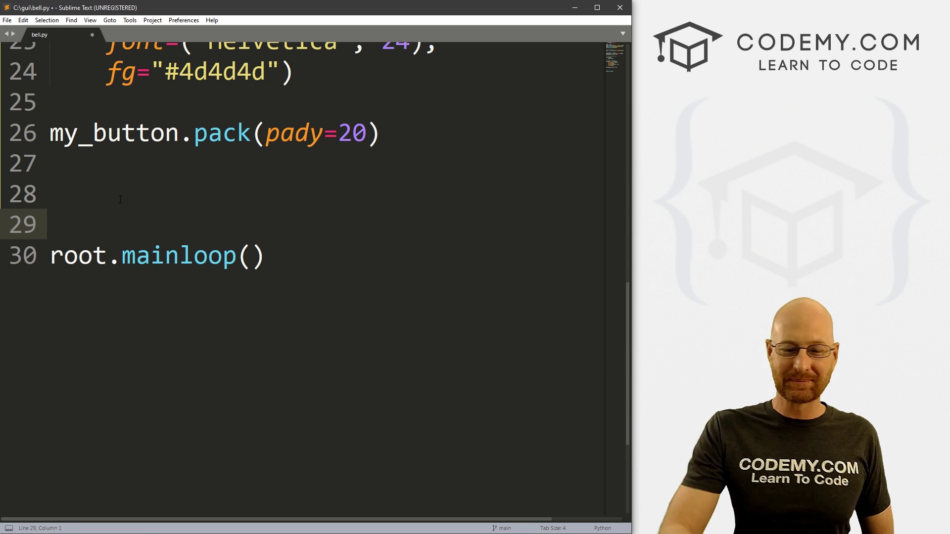